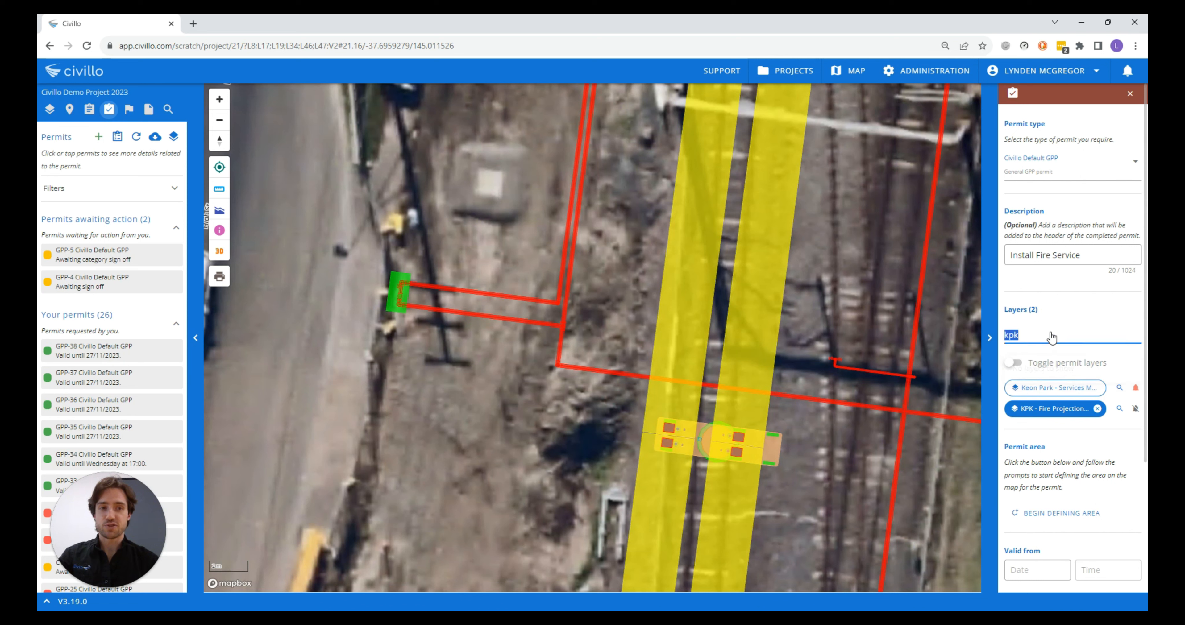
# Add the Aerial Imagery - Keon Park (2023.04.25) layer to the permit and display the Keon Park services layer on the map
pyautogui.press('BackSpace')
pyautogui.write('aer')
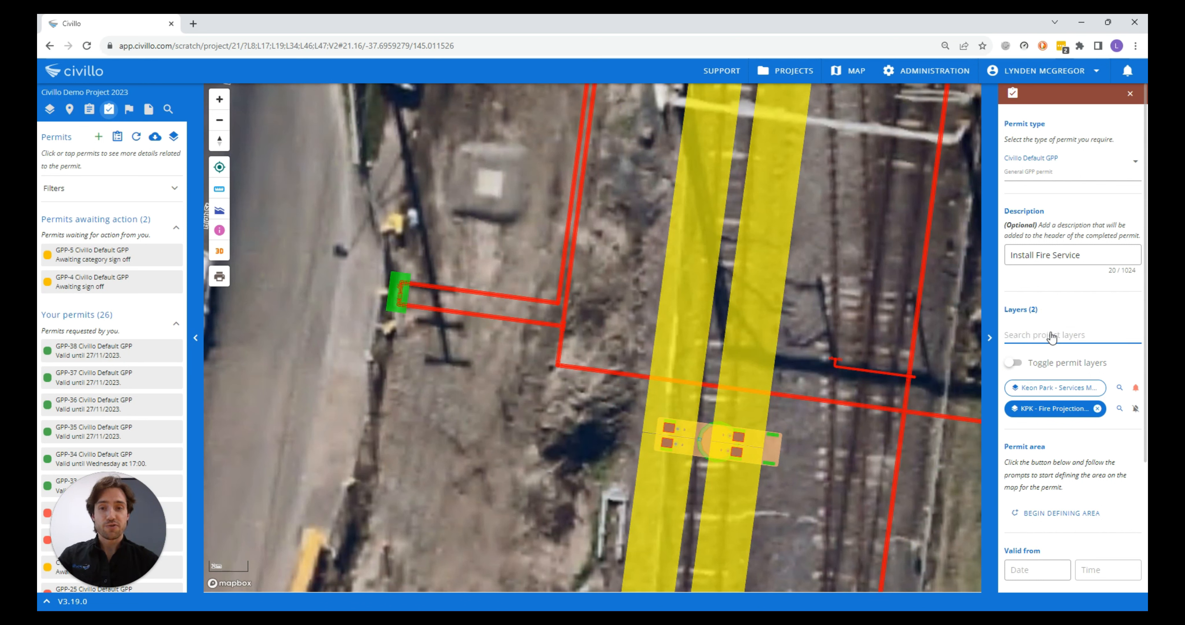
pyautogui.write('a')
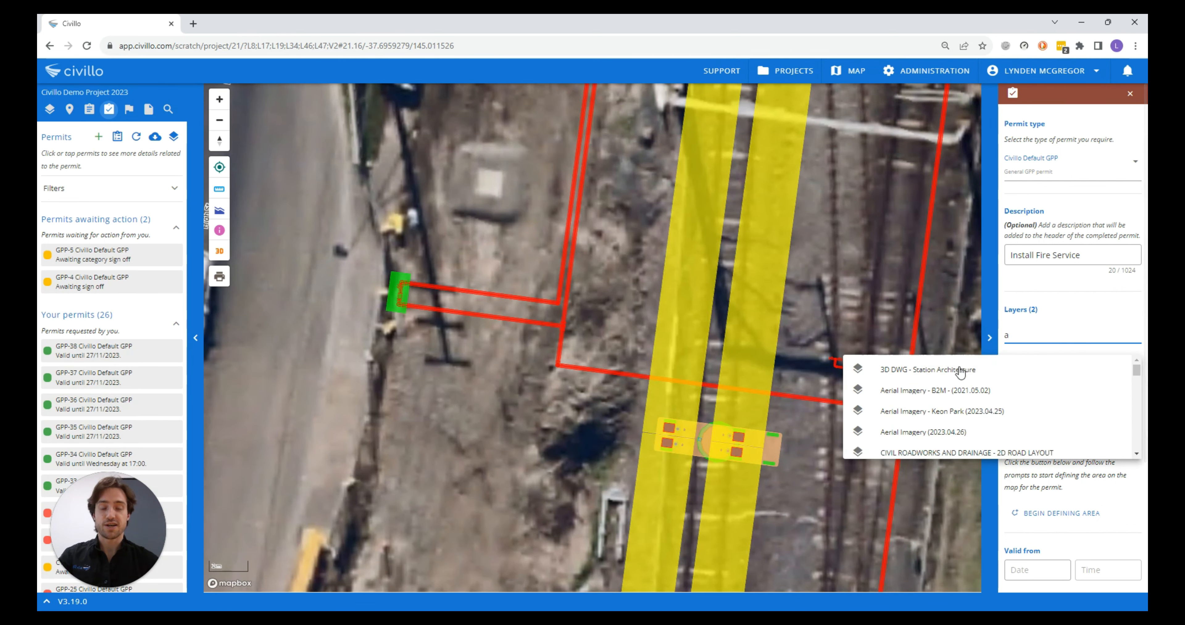
pyautogui.click(954, 415)
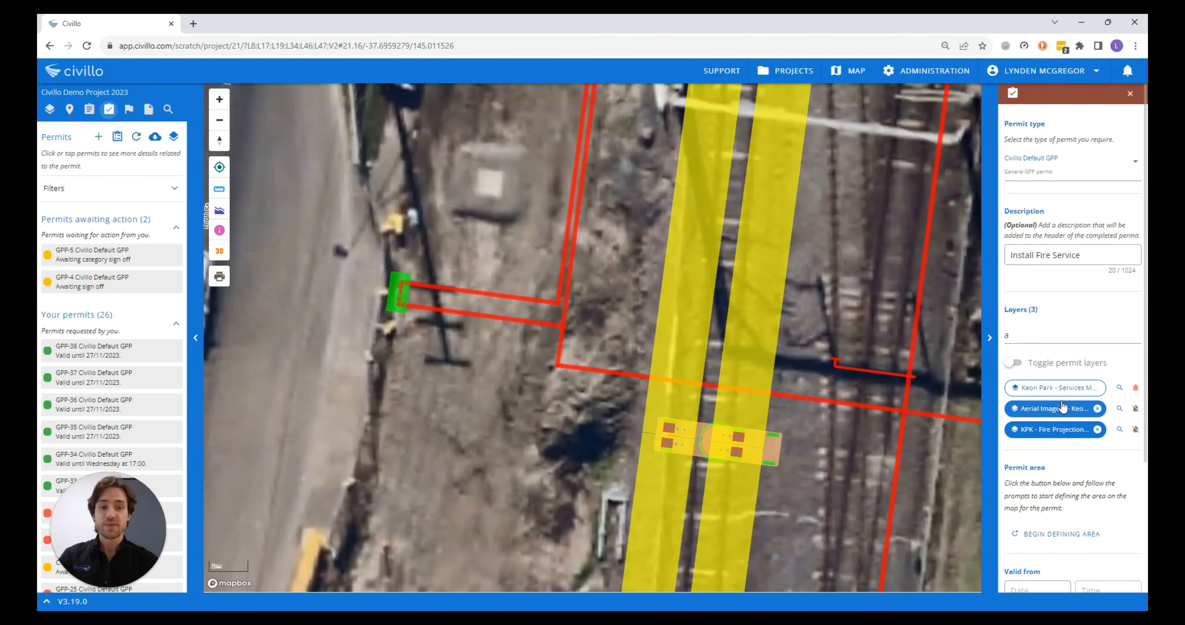
pyautogui.click(1062, 390)
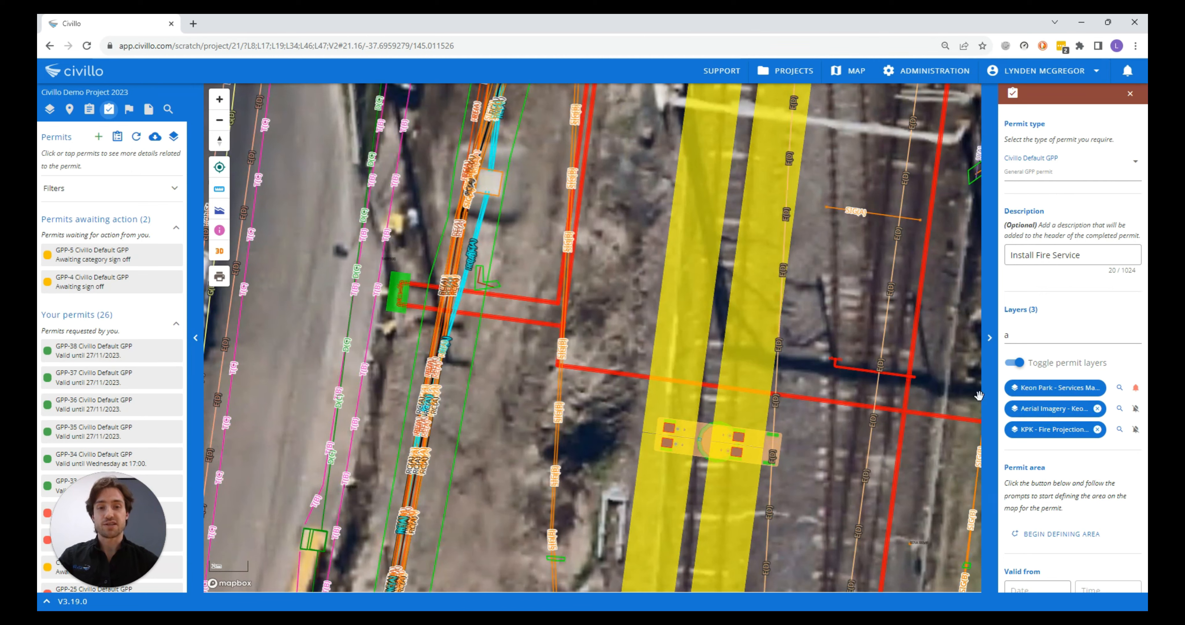
# Define and confirm a four-cornered permit area around the green pit and the two red fire service lines running from it
pyautogui.scroll(-1, 1057, 440)
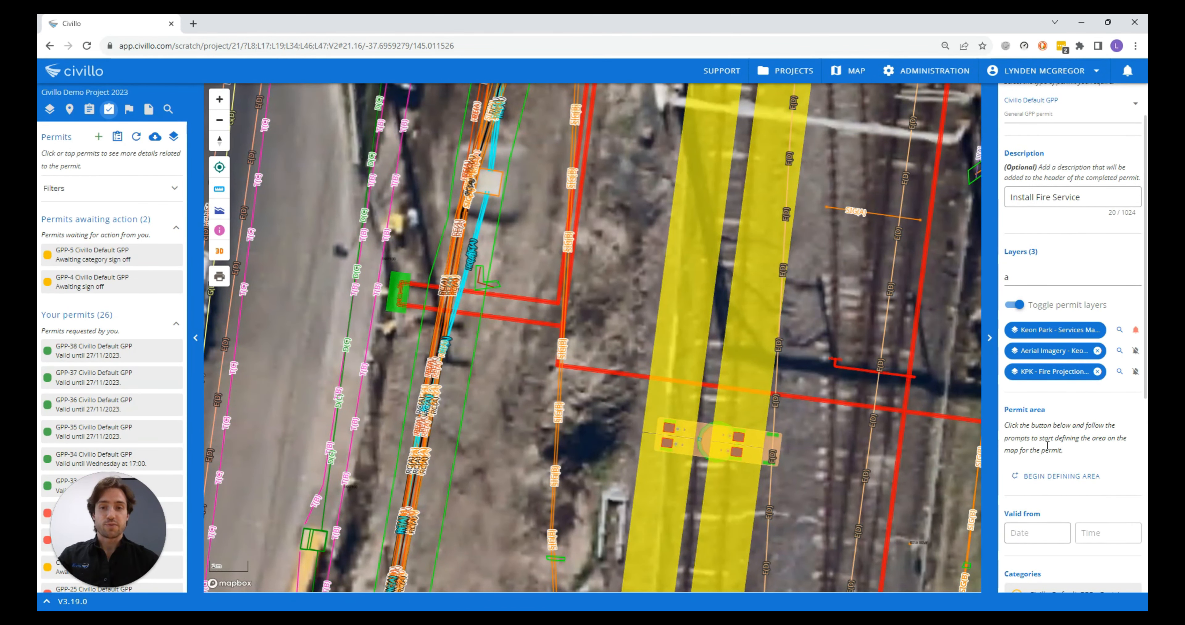
pyautogui.click(1050, 476)
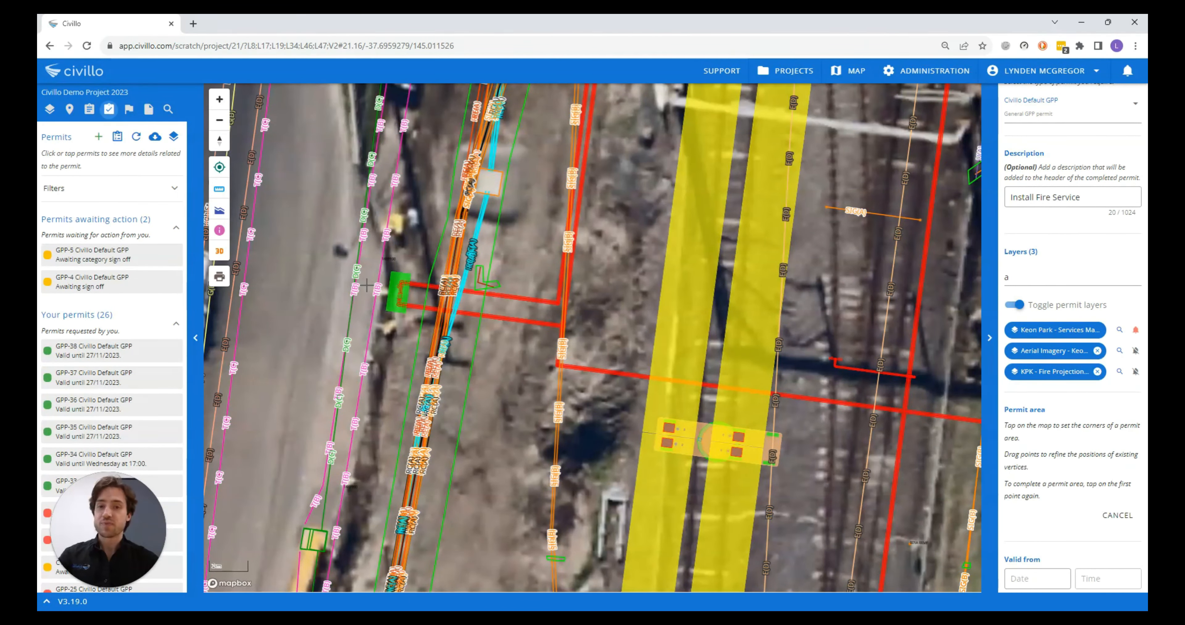
pyautogui.scroll(1, 367, 285)
pyautogui.click(384, 250)
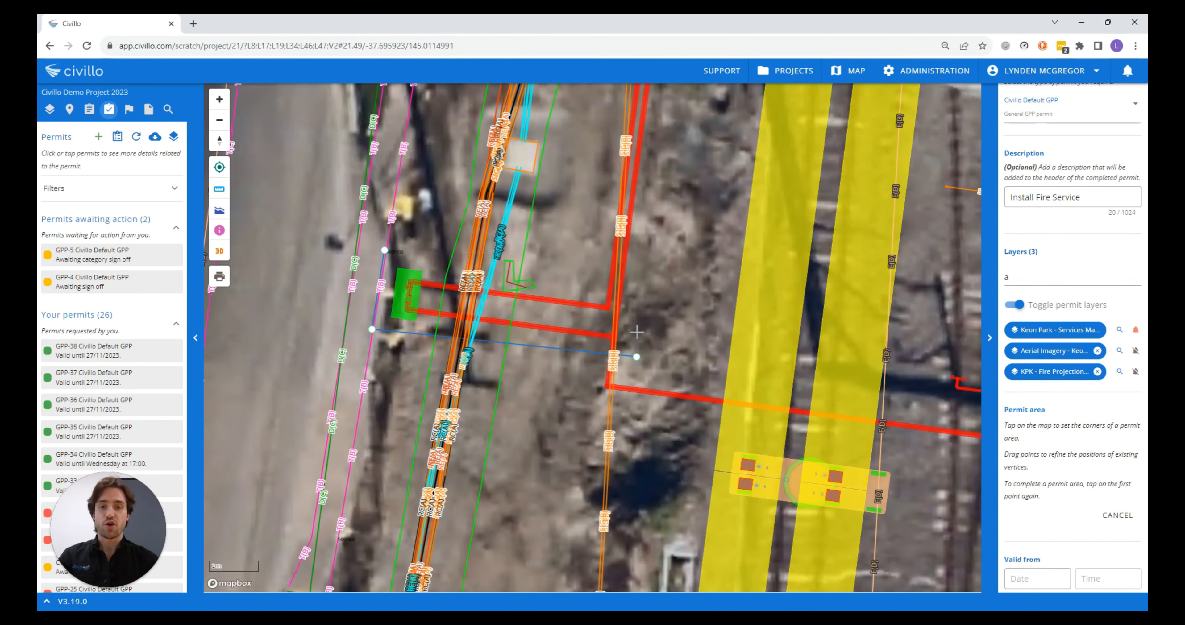
pyautogui.click(640, 288)
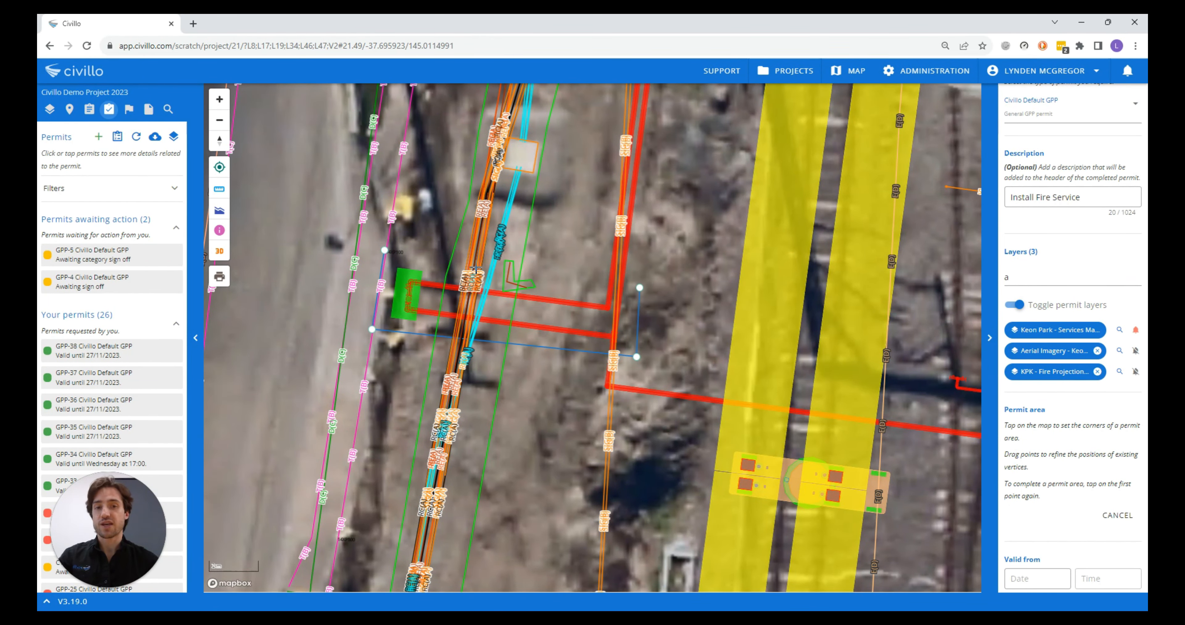
pyautogui.click(384, 250)
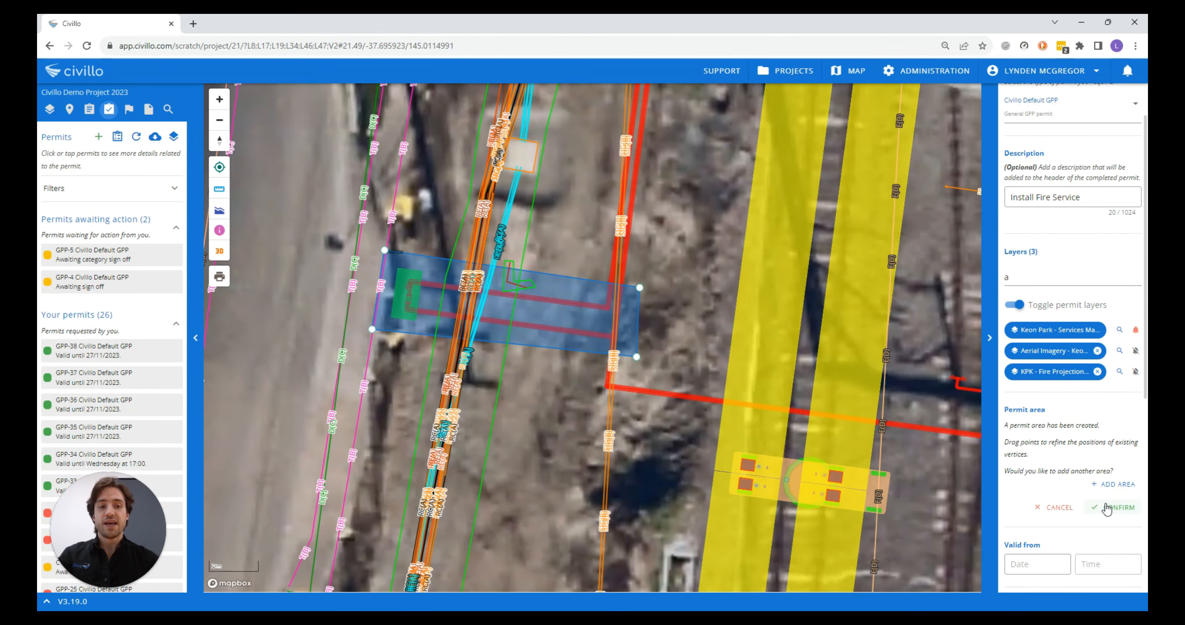
pyautogui.click(1107, 508)
# Set the permit's valid-from date to 30/10/23 and its start time to 07:00
pyautogui.click(1030, 504)
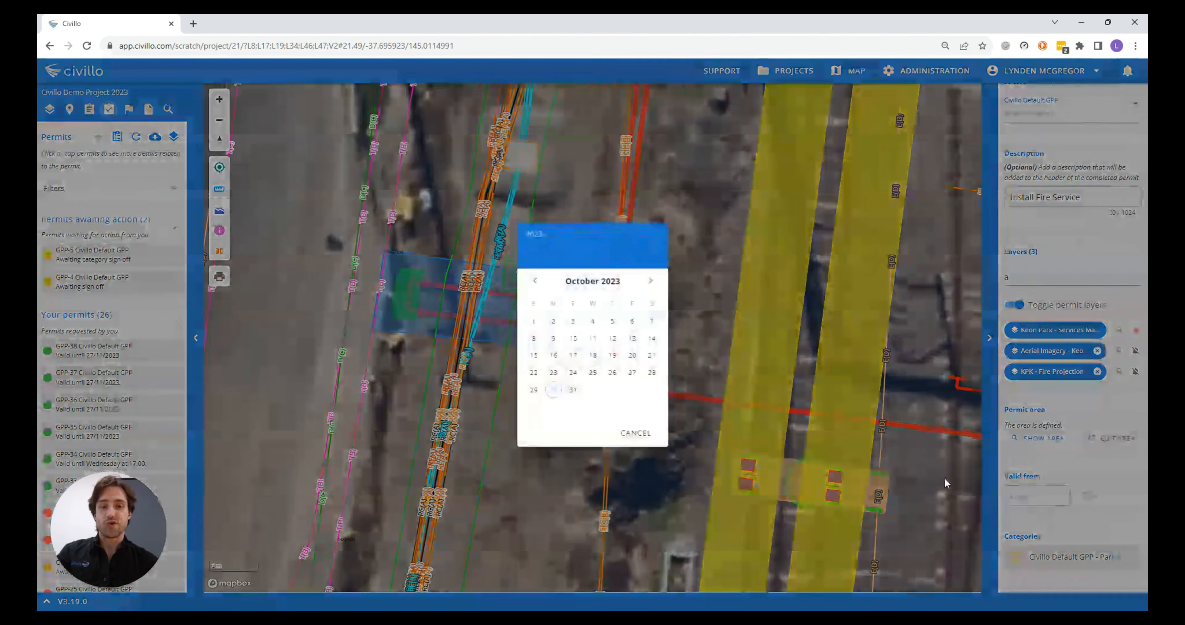
pyautogui.click(549, 397)
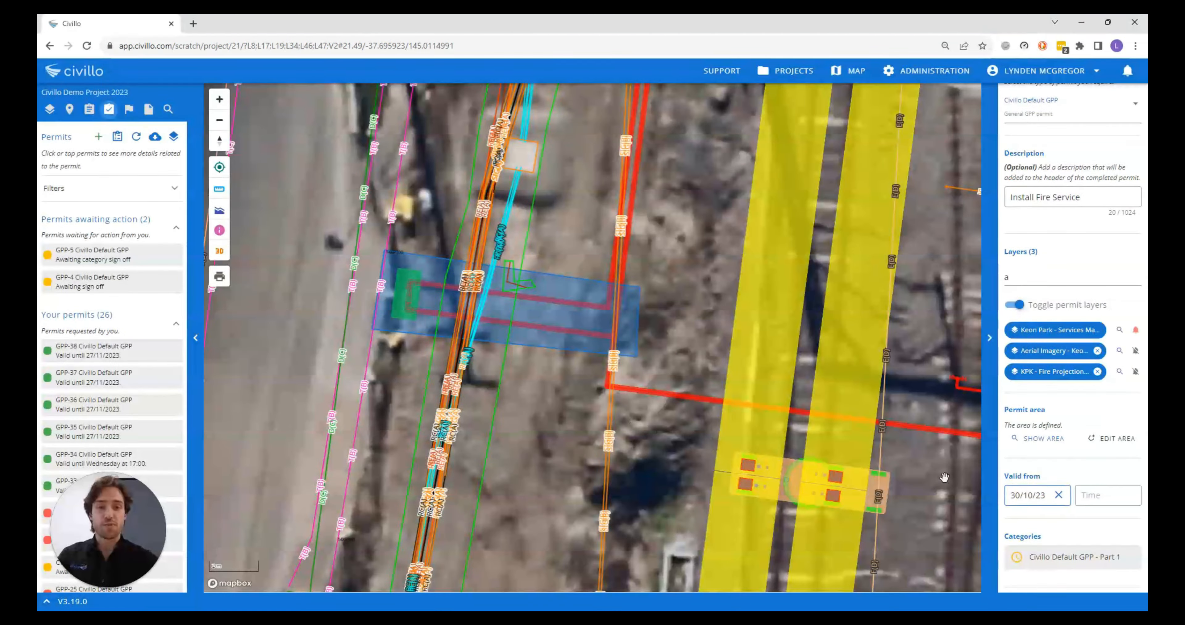
pyautogui.click(1105, 496)
pyautogui.click(569, 398)
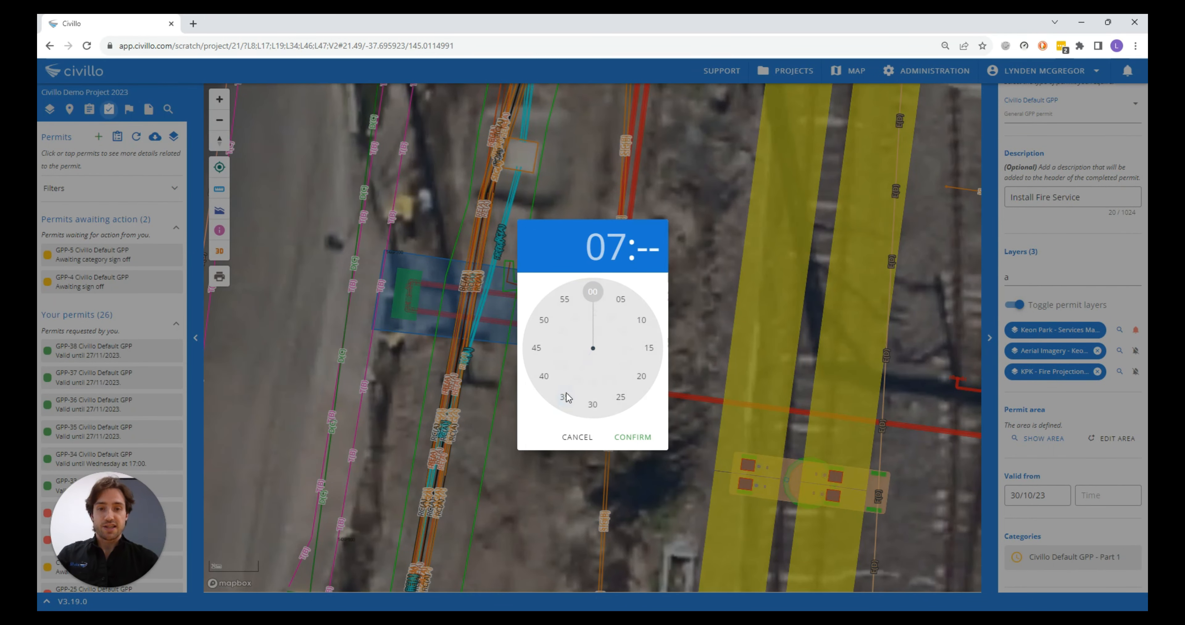
pyautogui.click(596, 293)
pyautogui.click(592, 292)
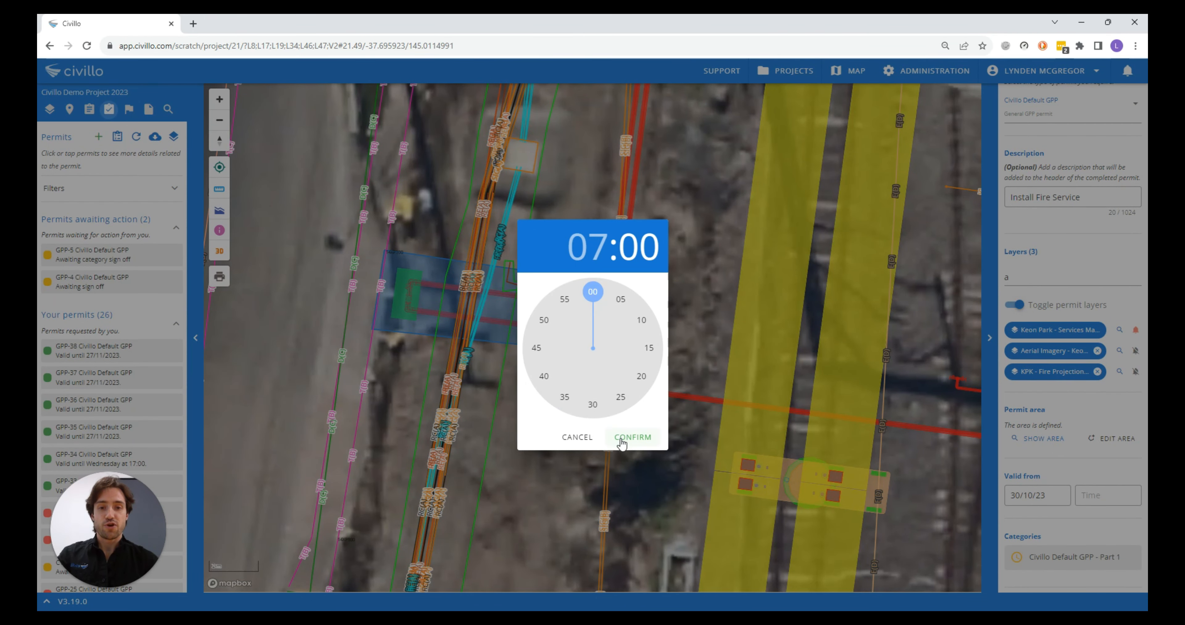
pyautogui.click(633, 437)
pyautogui.scroll(-3, 1065, 544)
pyautogui.moveTo(1031, 415); pyautogui.dragTo(1100, 415)
pyautogui.click(1066, 434)
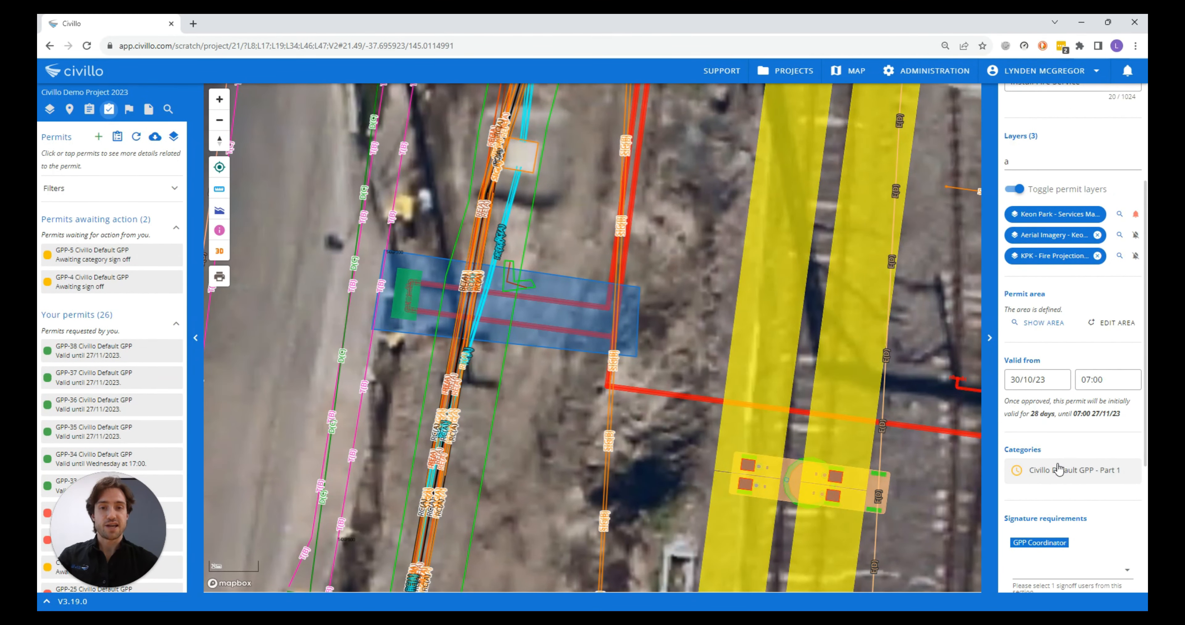
# In the Civillo Default GPP - Part 1 category, set the works description to NDD, utilities within the excavation area to Yes, and equipment to Other
pyautogui.click(1055, 478)
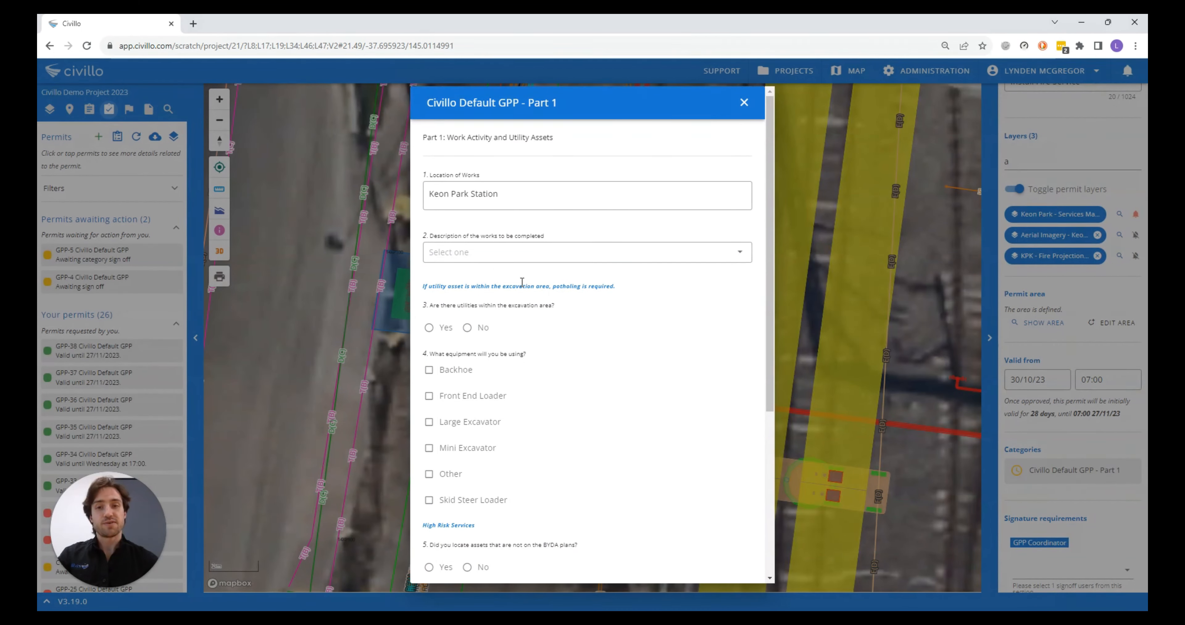
pyautogui.click(508, 202)
pyautogui.click(511, 251)
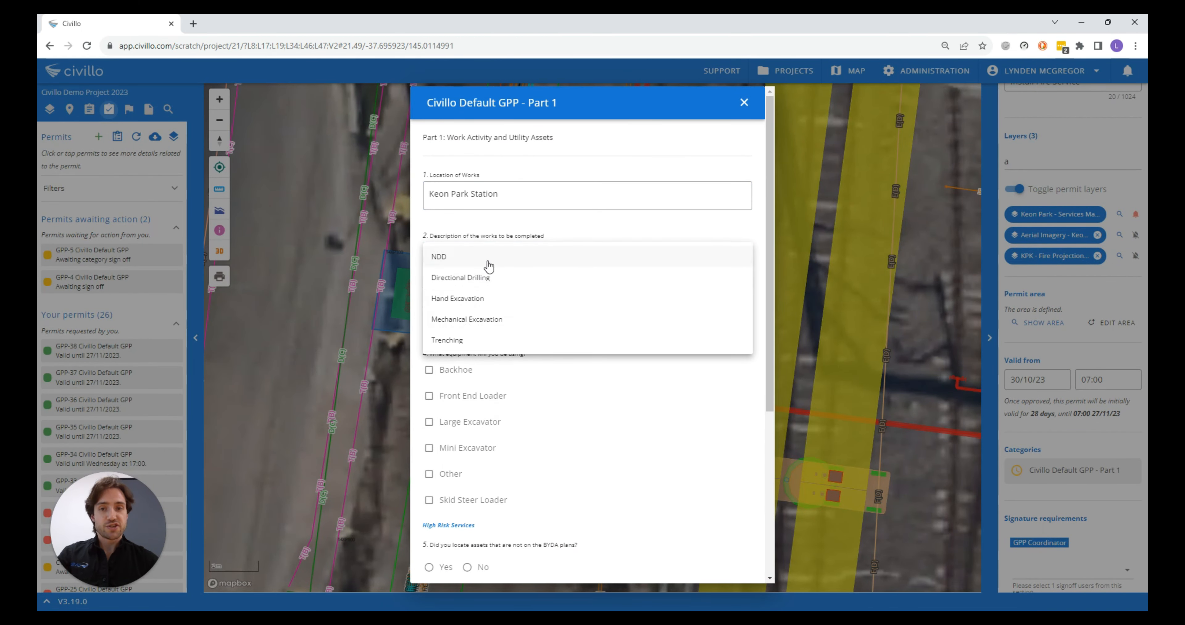
pyautogui.click(444, 263)
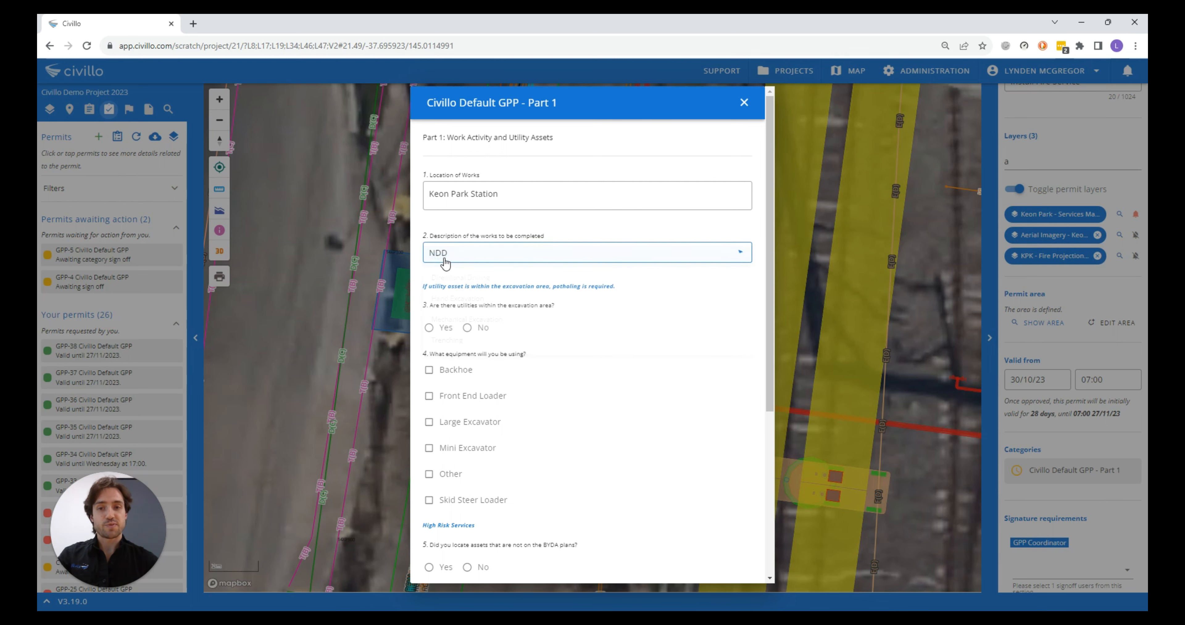
pyautogui.click(443, 328)
pyautogui.scroll(-3, 438, 396)
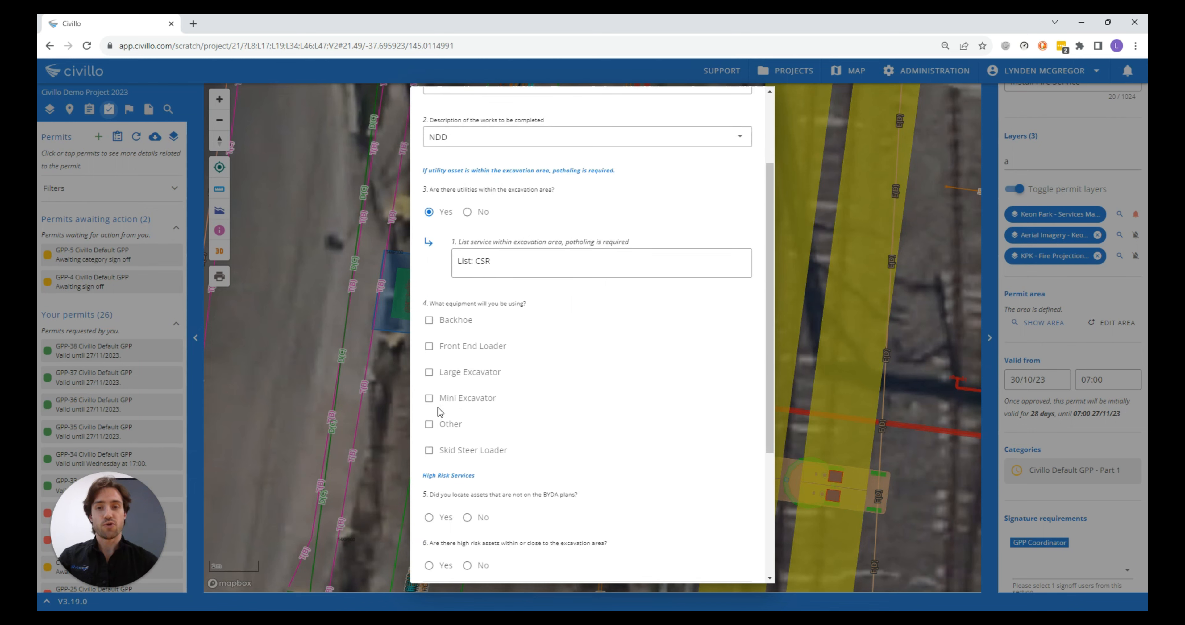
pyautogui.click(429, 424)
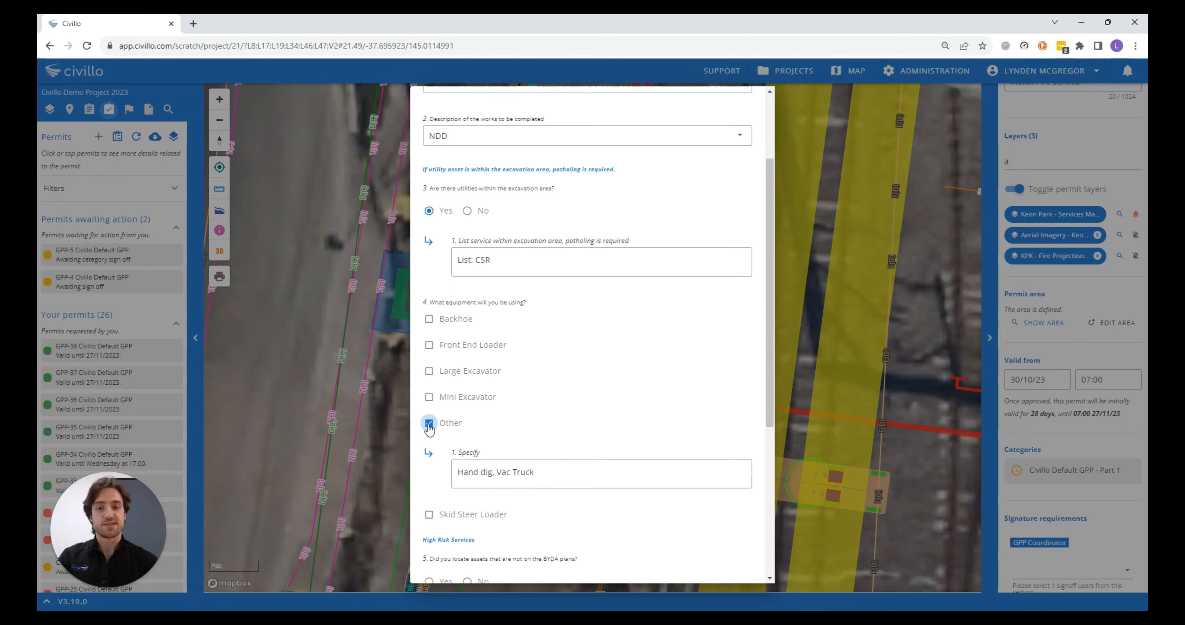
# Answer No to both high risk services questions, on assets missing from the BYDA plans and high risk assets near the excavation
pyautogui.scroll(-4, 429, 425)
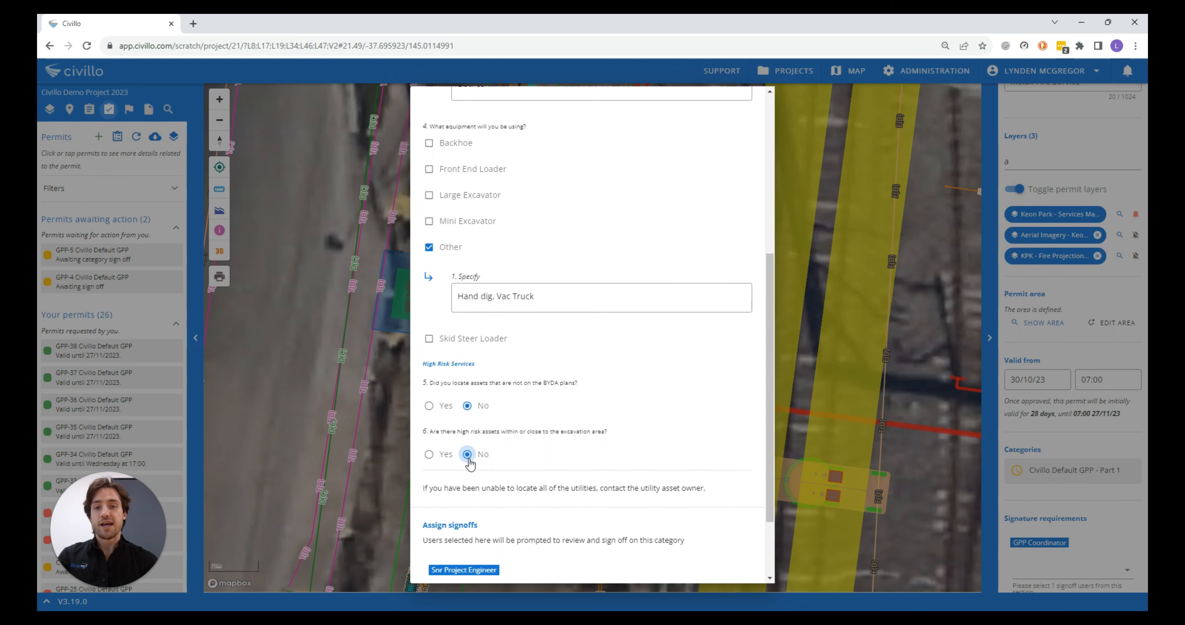
pyautogui.scroll(-1, 469, 463)
pyautogui.click(429, 400)
pyautogui.click(467, 400)
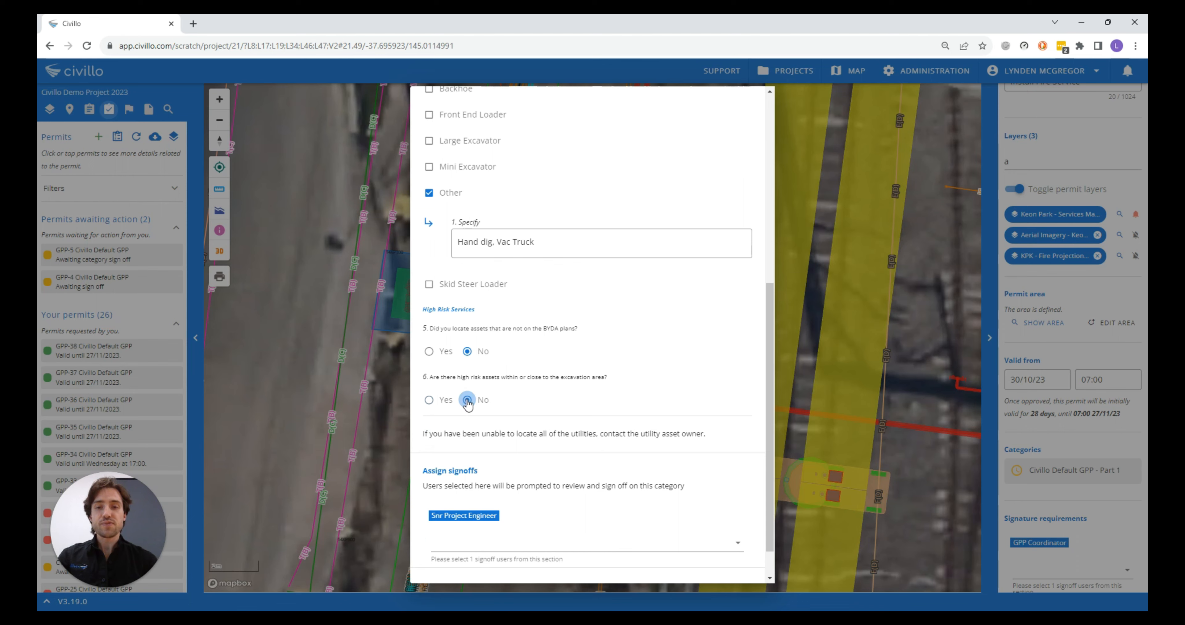
# Assign the signed-in user as the Snr Project Engineer signoff and accept the category form
pyautogui.scroll(-1, 469, 437)
pyautogui.click(479, 500)
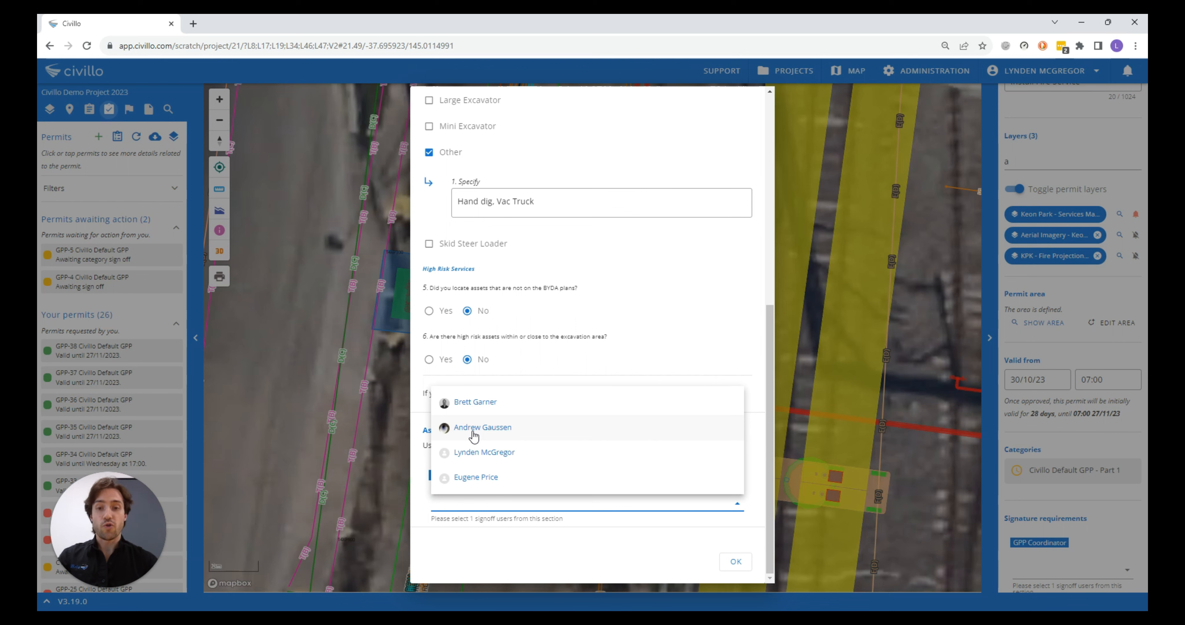
pyautogui.click(473, 452)
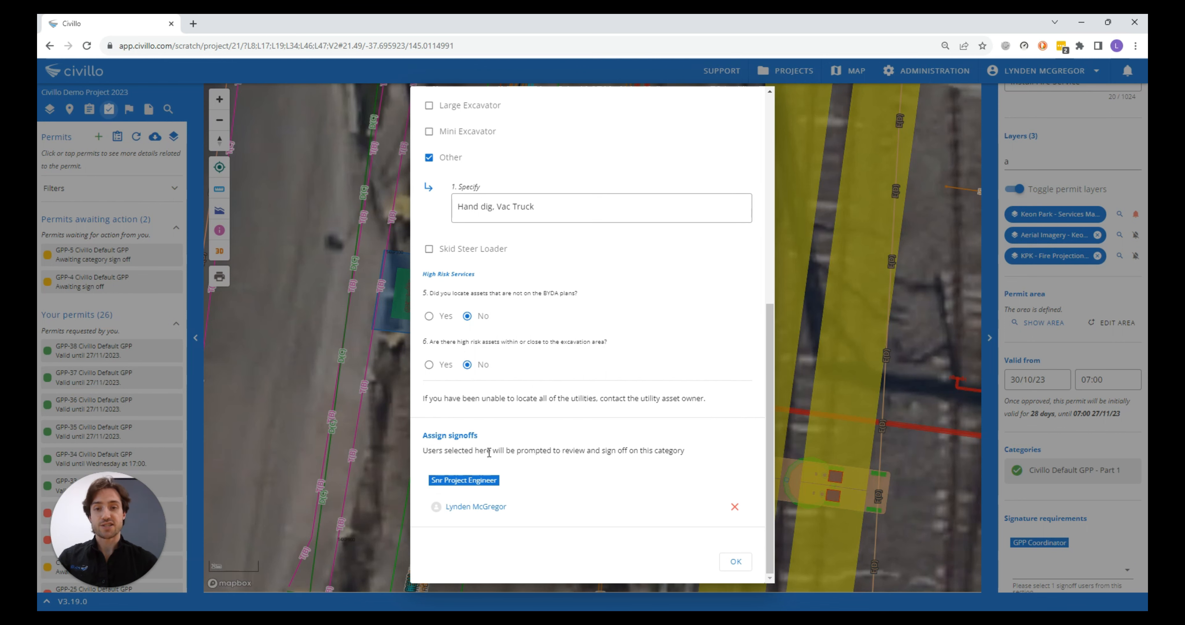
pyautogui.click(731, 562)
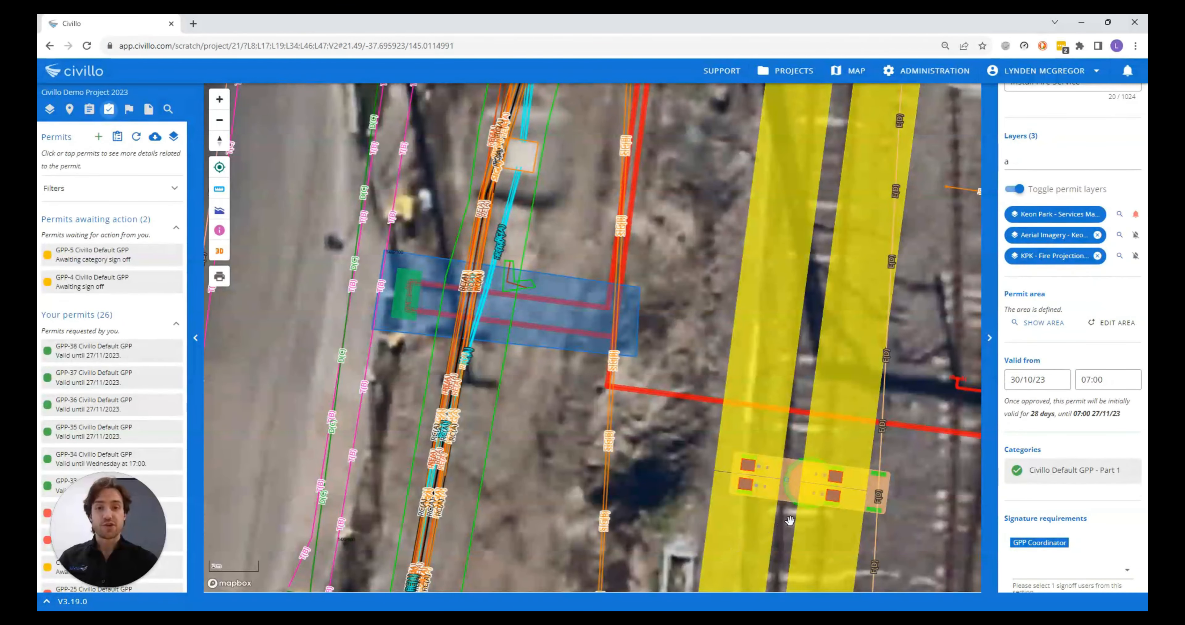
# Assign the signed-in user as the GPP Coordinator under the permit's signature requirements
pyautogui.scroll(-5, 1042, 408)
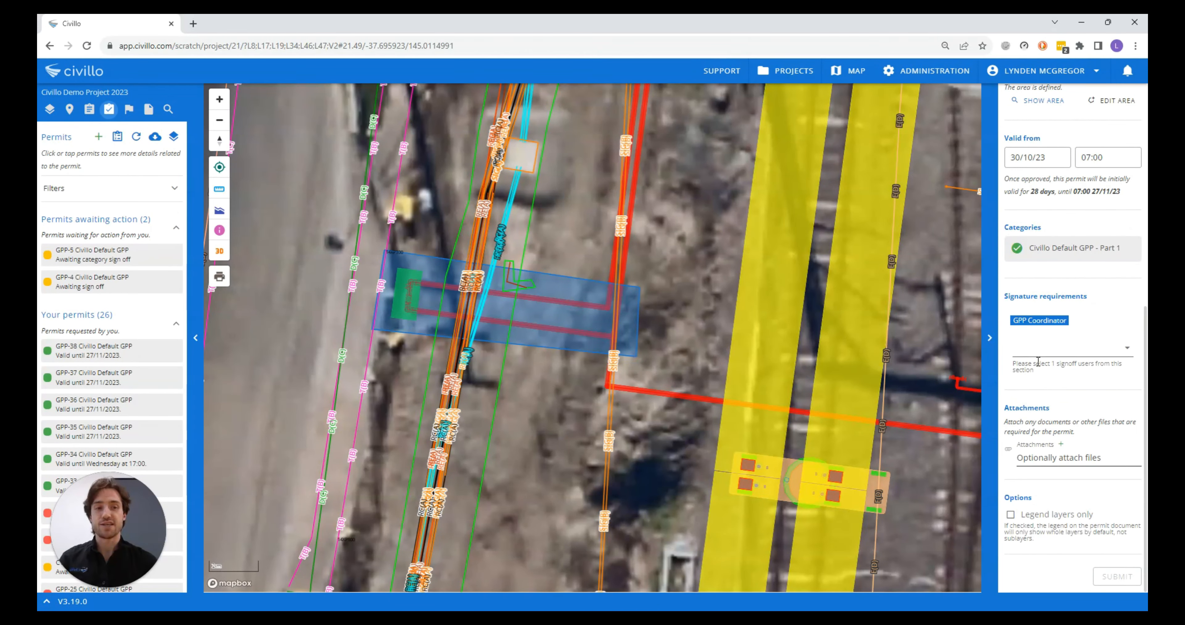
pyautogui.click(1039, 344)
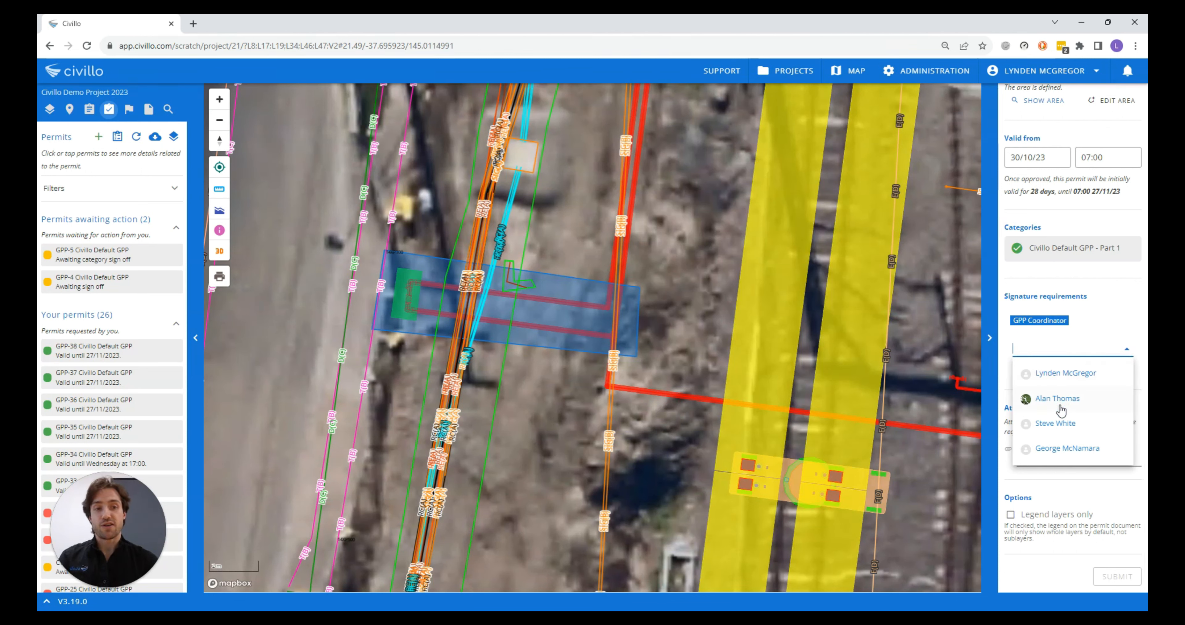
pyautogui.click(1059, 374)
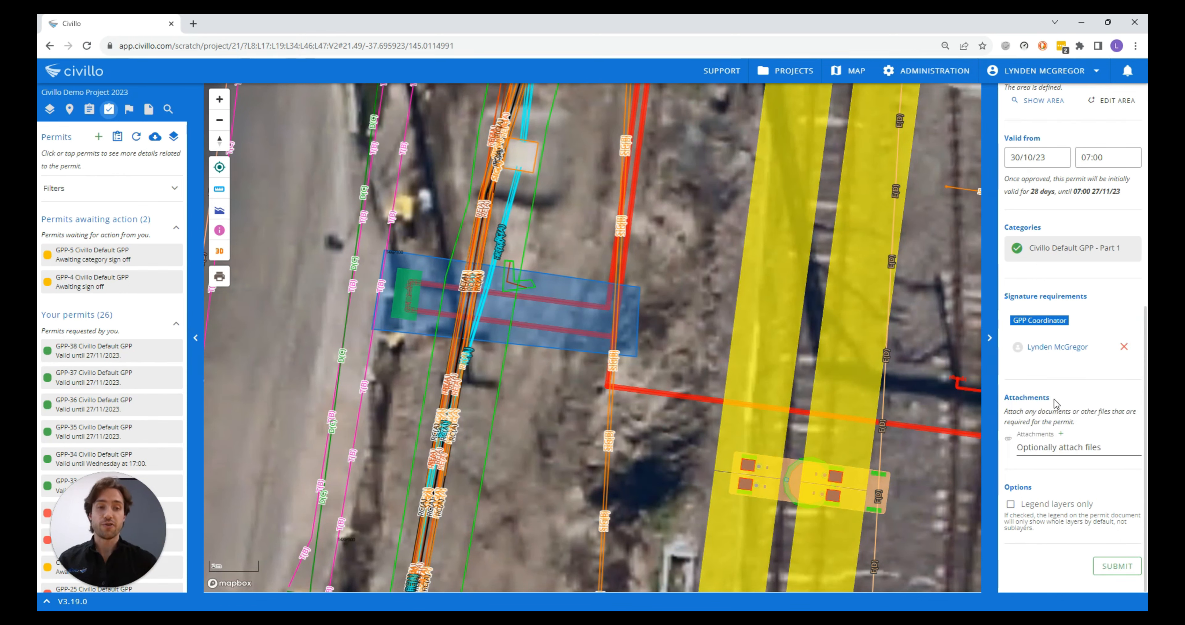
# Attach FireServiceCrossSection.pdf to the permit and submit the permit request
pyautogui.click(1061, 434)
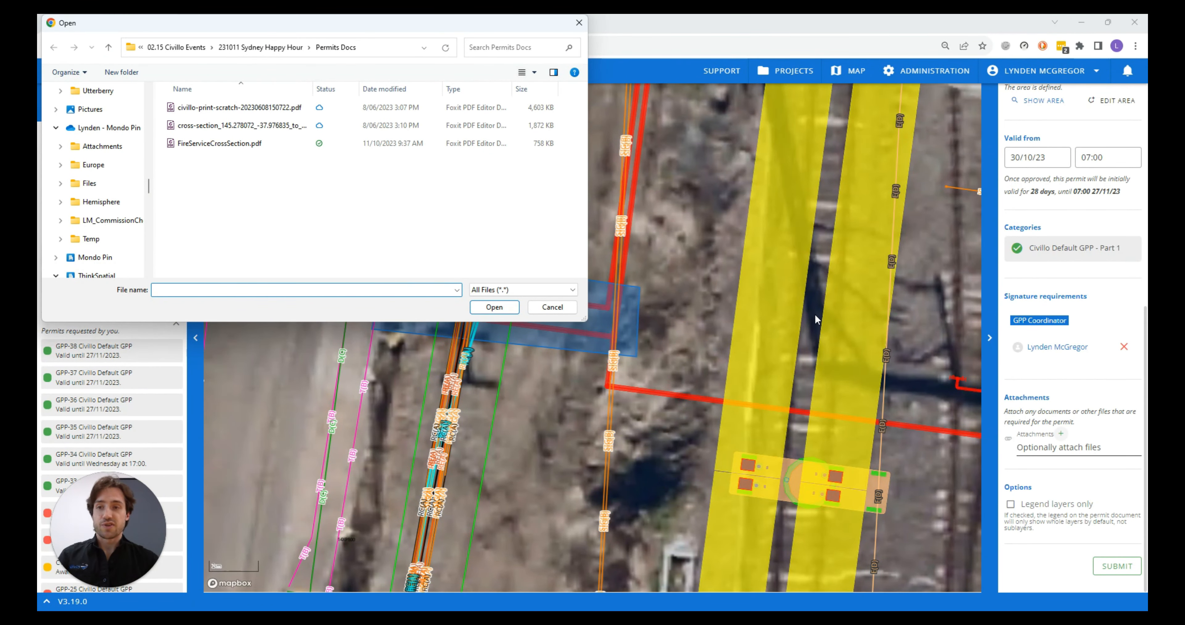
pyautogui.click(233, 145)
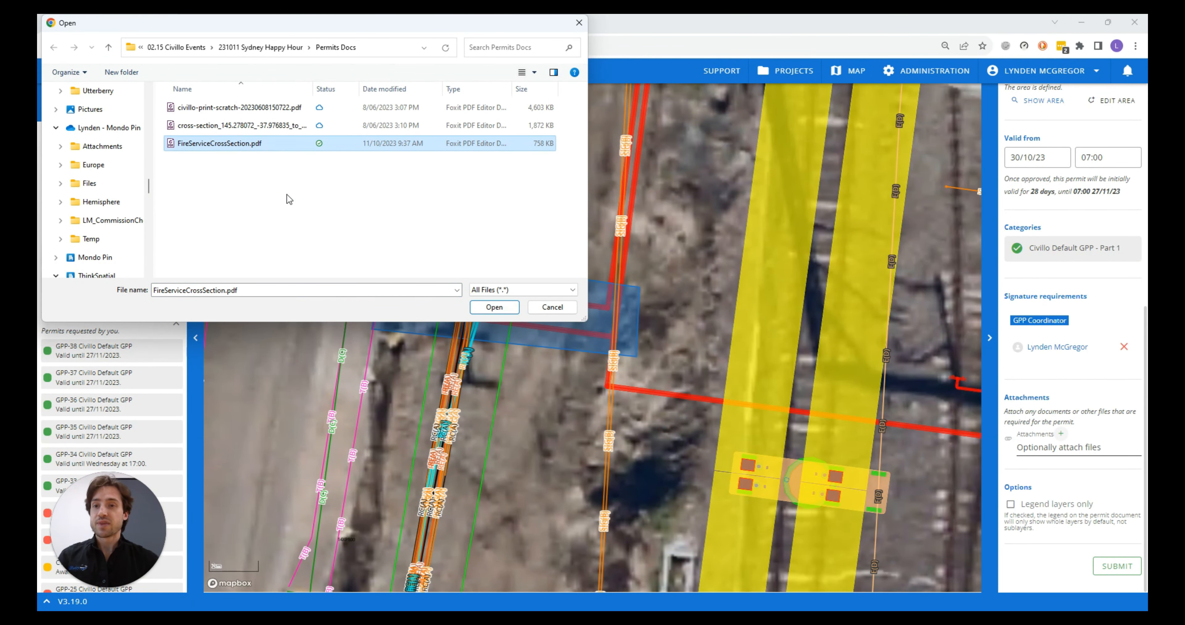
pyautogui.click(494, 307)
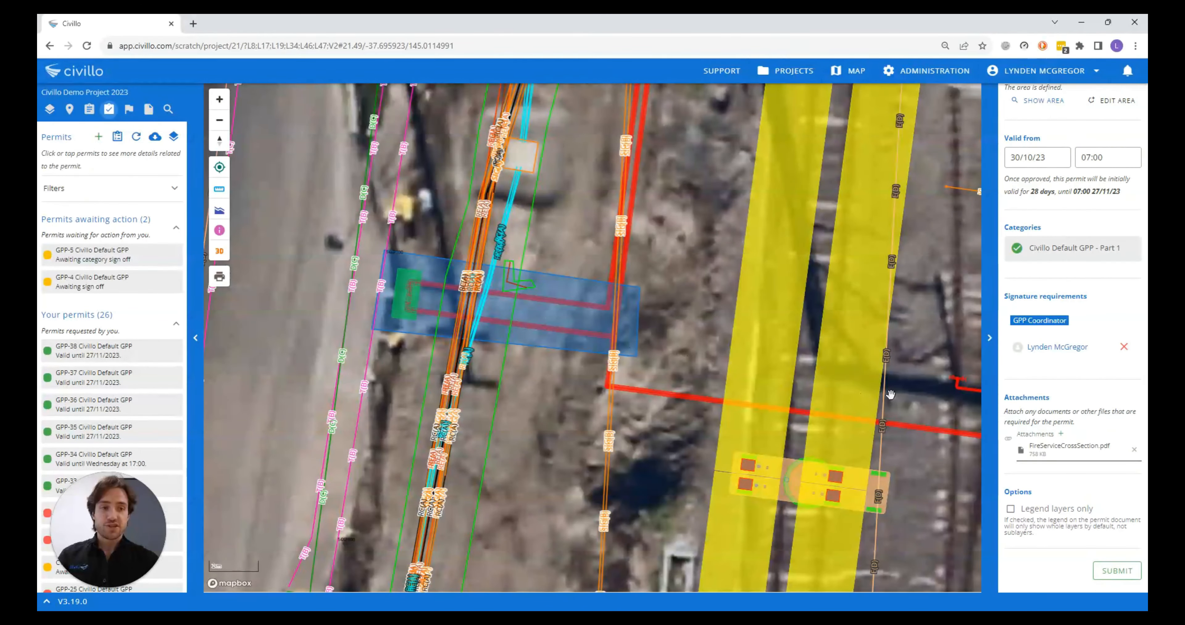
pyautogui.click(1112, 574)
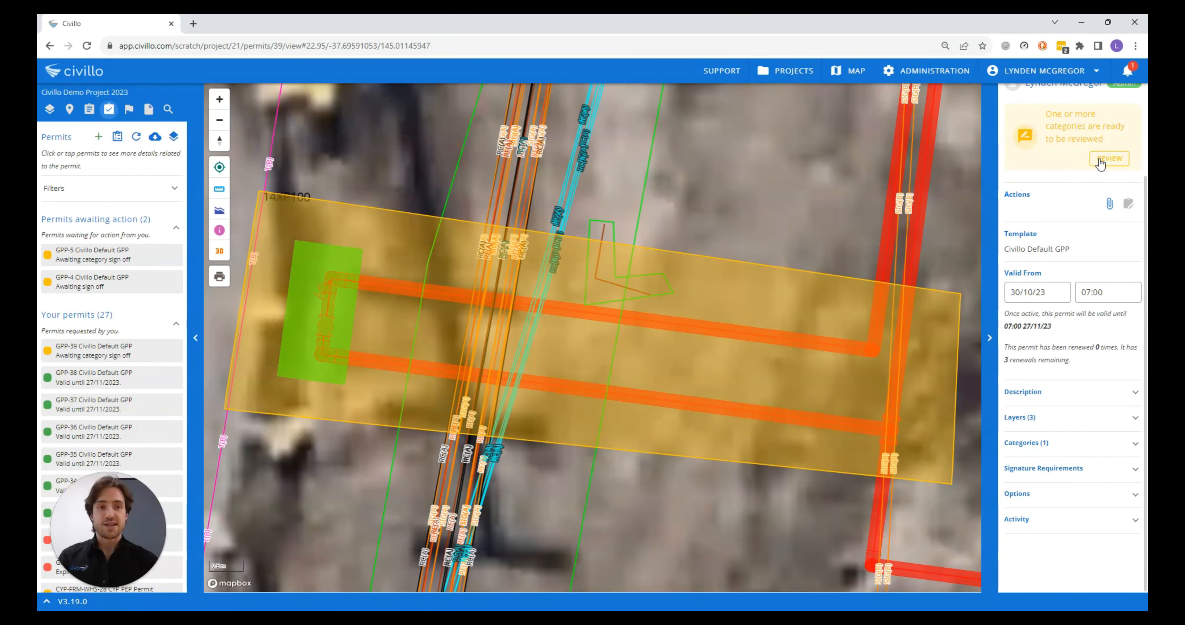
# Review the Civillo Default GPP - Part 1 category and approve it with the comment "Looks Good"
pyautogui.scroll(2, 1071, 180)
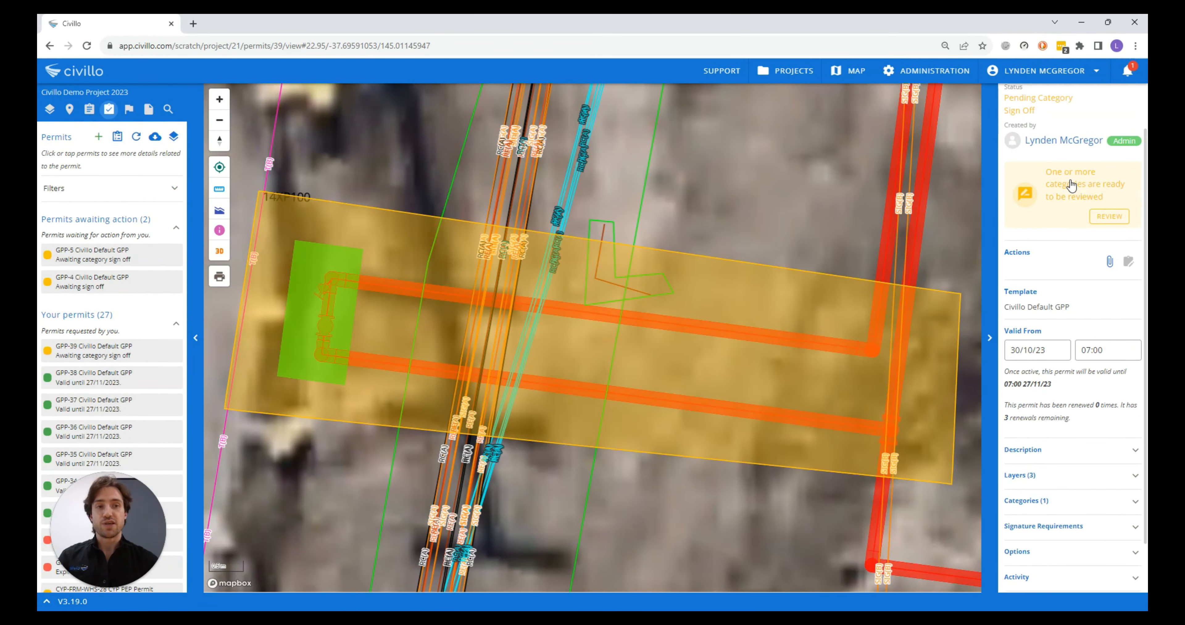
pyautogui.click(1109, 217)
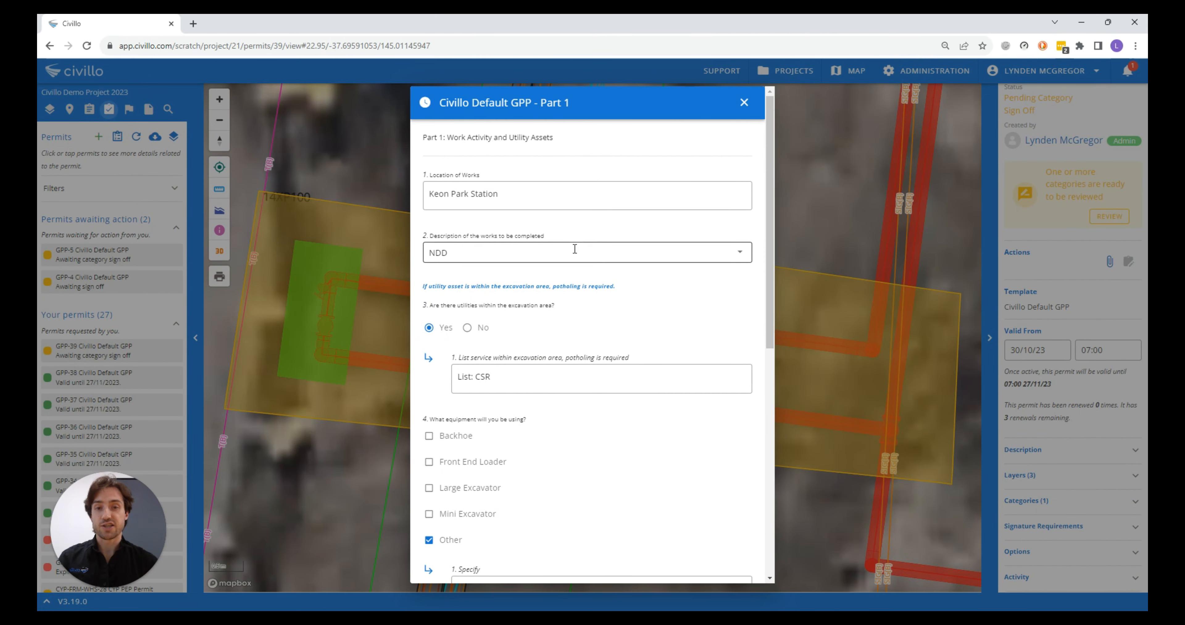
pyautogui.scroll(-8, 575, 249)
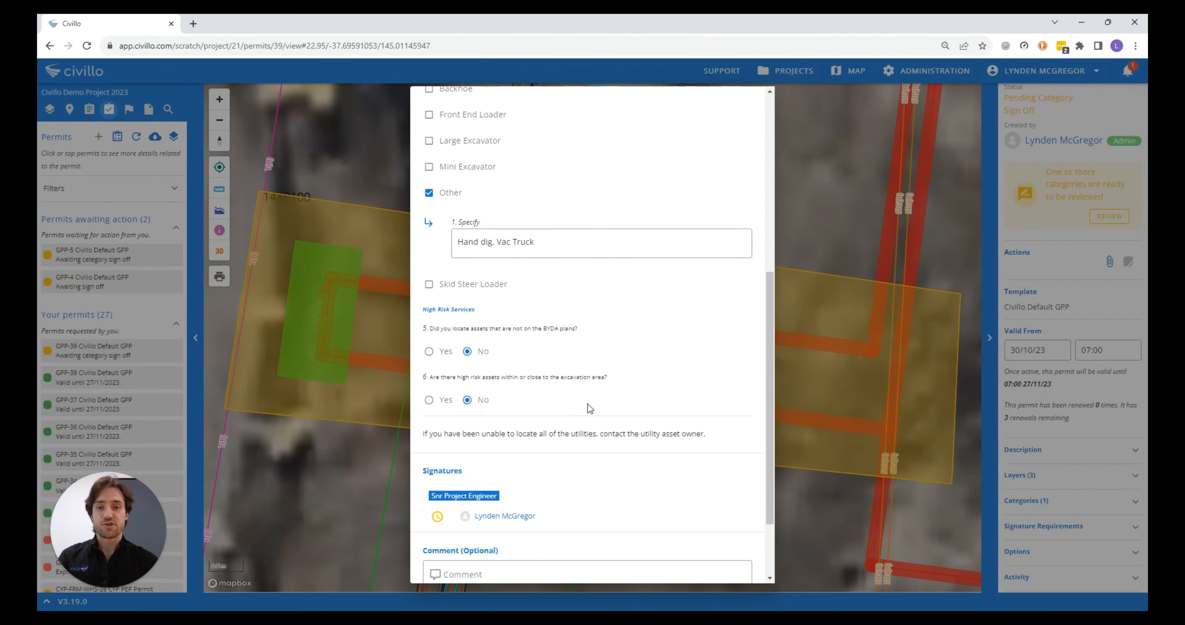
pyautogui.scroll(-2, 588, 404)
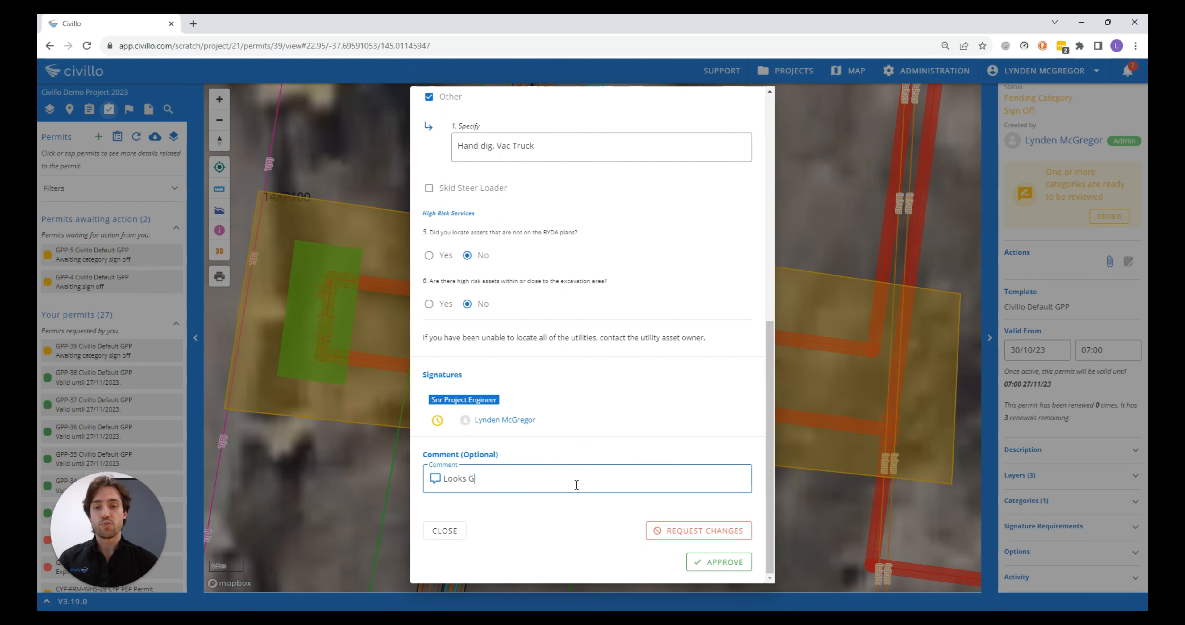
pyautogui.click(704, 562)
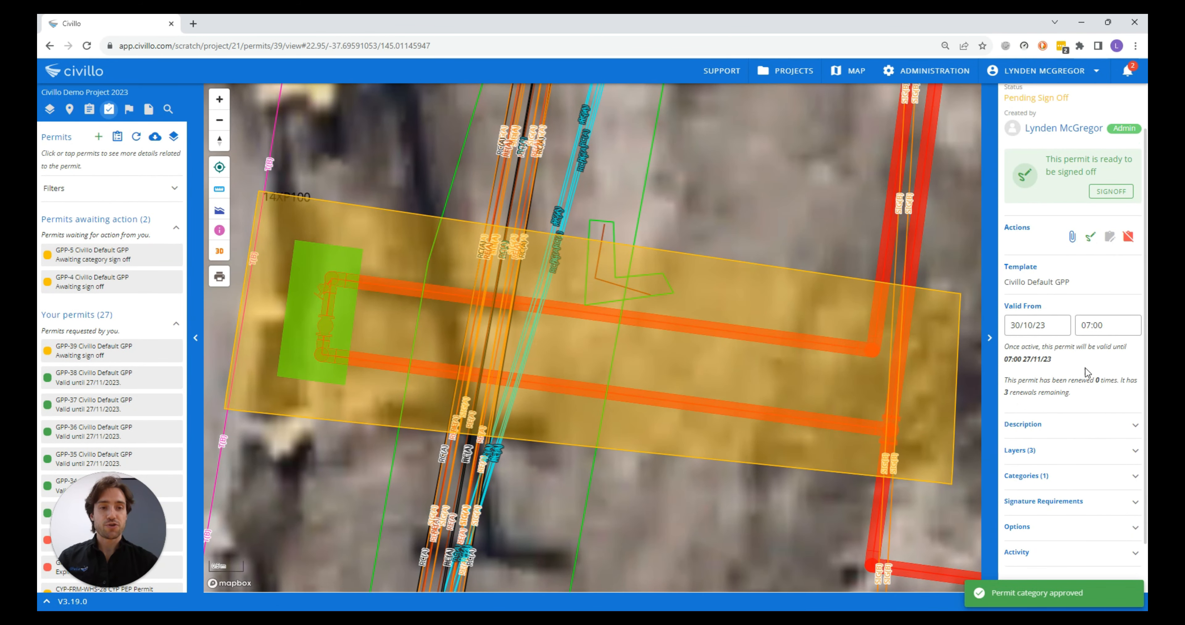
# Open the permit's signoff preview and examine its status, category answers and services map
pyautogui.click(1111, 192)
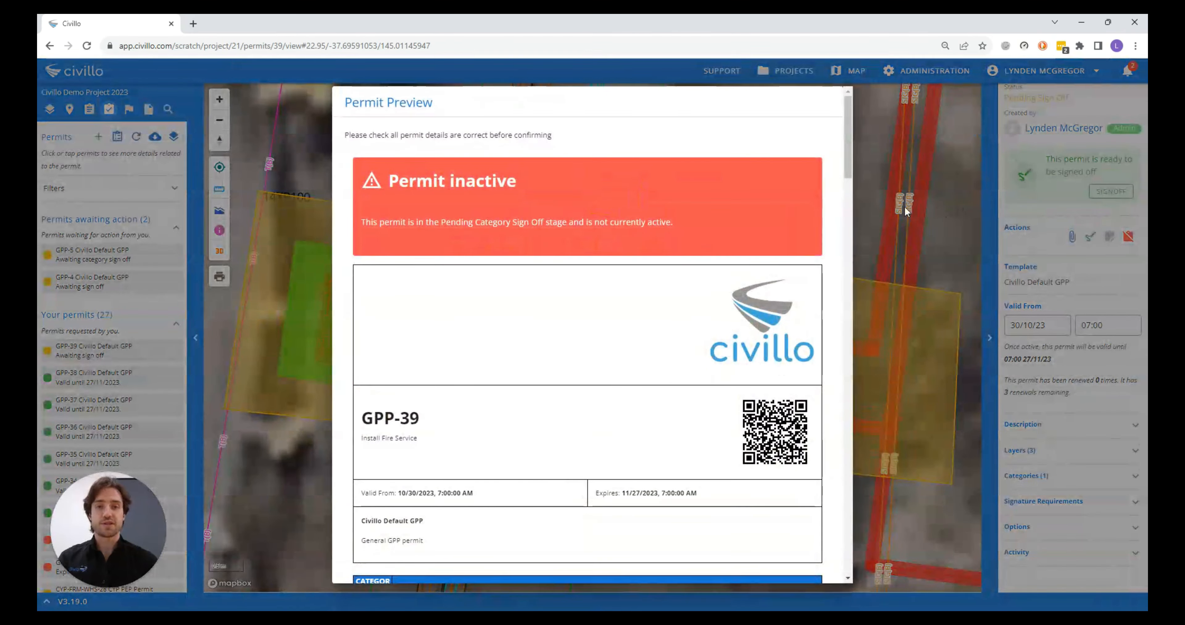
pyautogui.moveTo(388, 180); pyautogui.dragTo(516, 177)
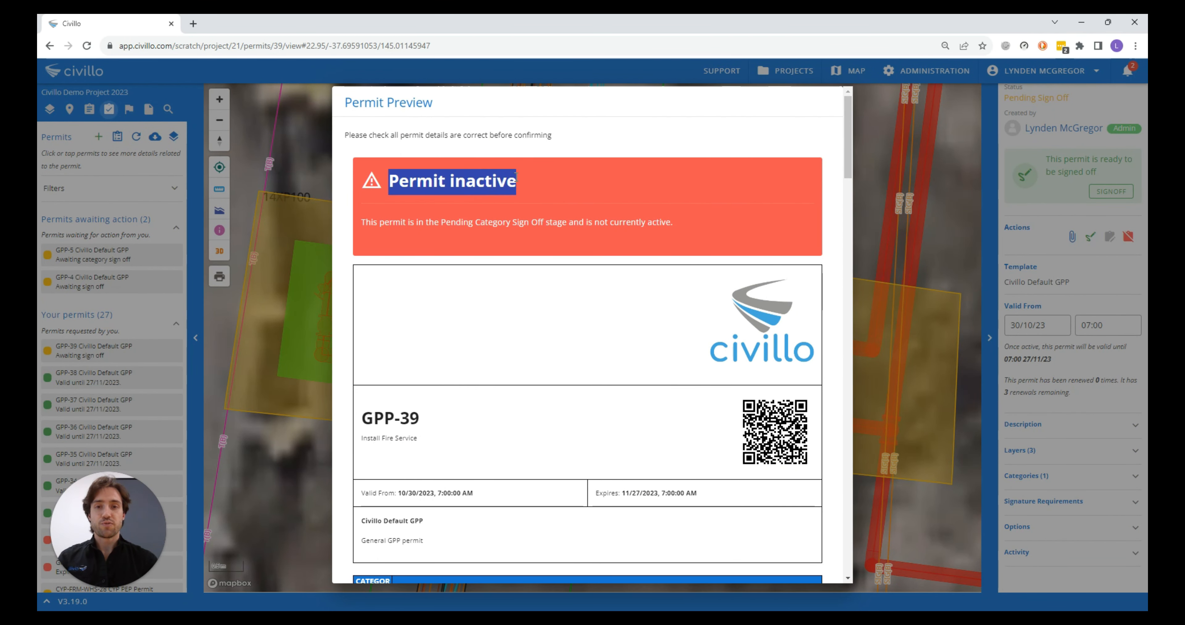
pyautogui.click(556, 184)
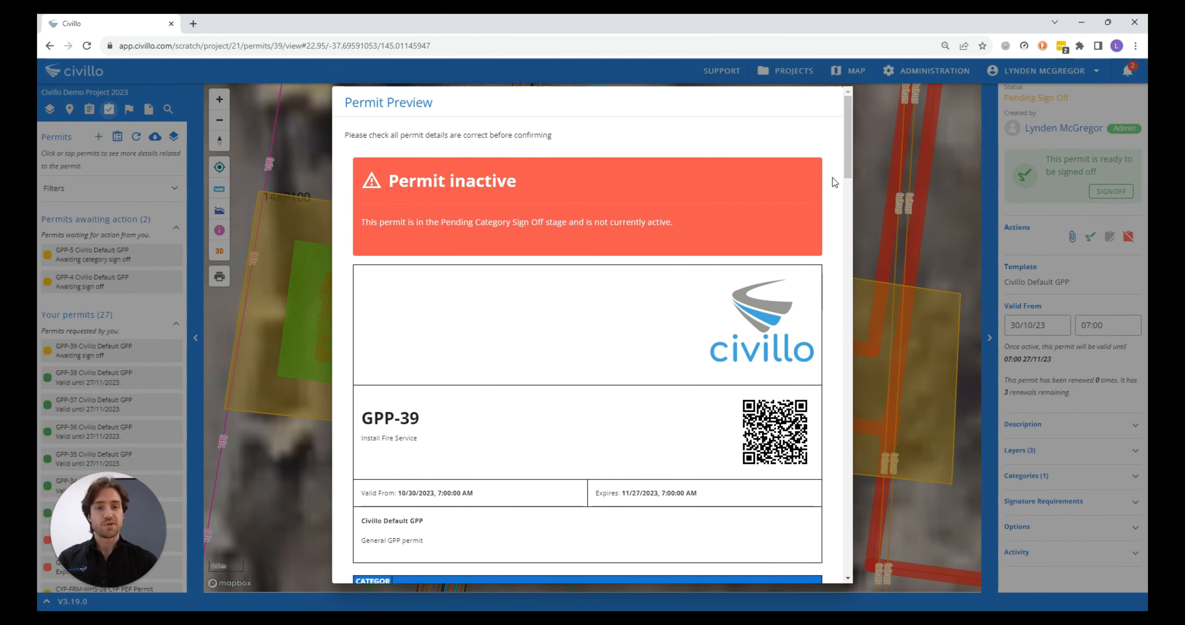
pyautogui.scroll(-5, 828, 180)
pyautogui.scroll(-3, 837, 322)
pyautogui.scroll(-10, 829, 331)
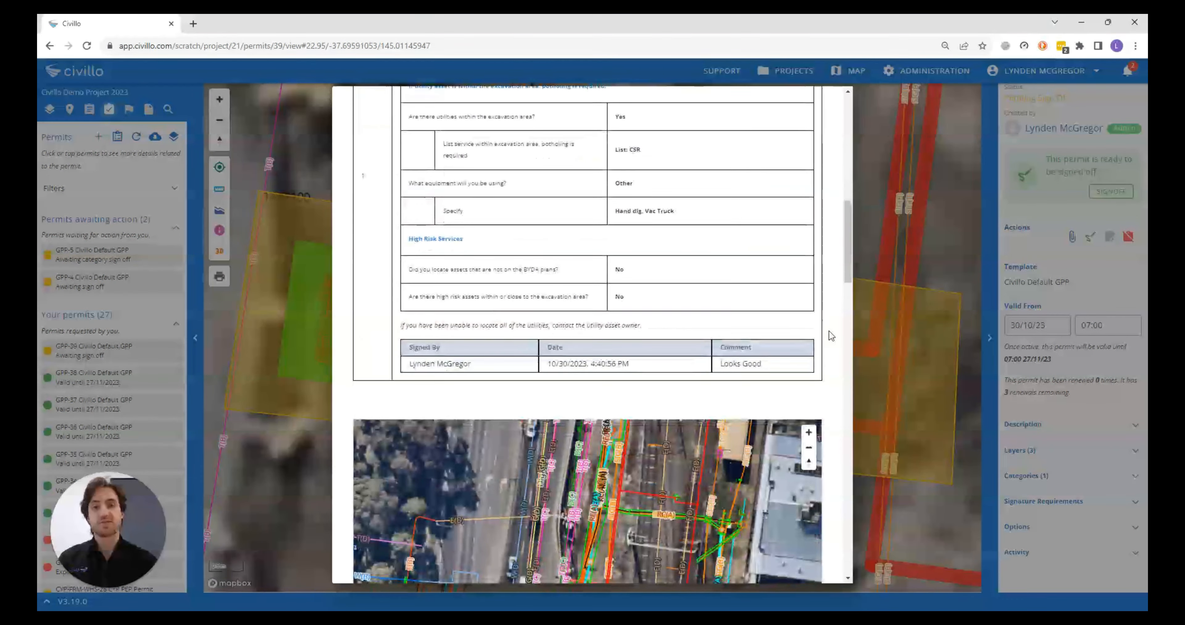
pyautogui.scroll(3, 555, 444)
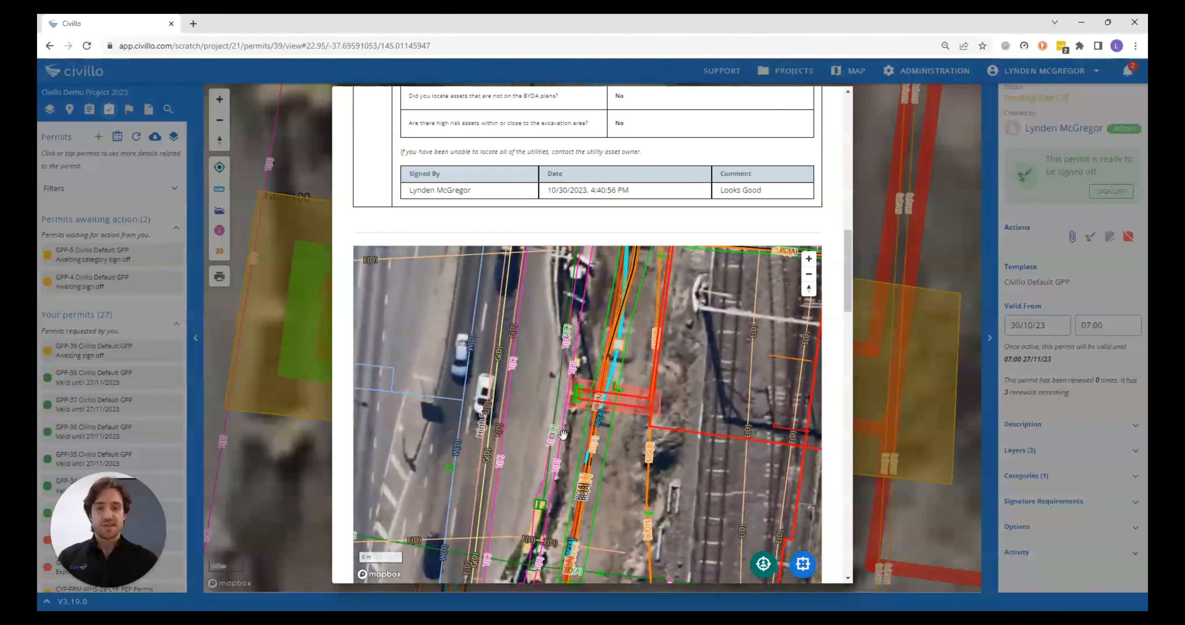
pyautogui.scroll(-5, 828, 423)
# Hide sublayers in the preview's layer legend and confirm the permit signoff with the comment "NDD Only"
pyautogui.click(363, 487)
pyautogui.scroll(-1, 773, 418)
pyautogui.scroll(-4, 771, 414)
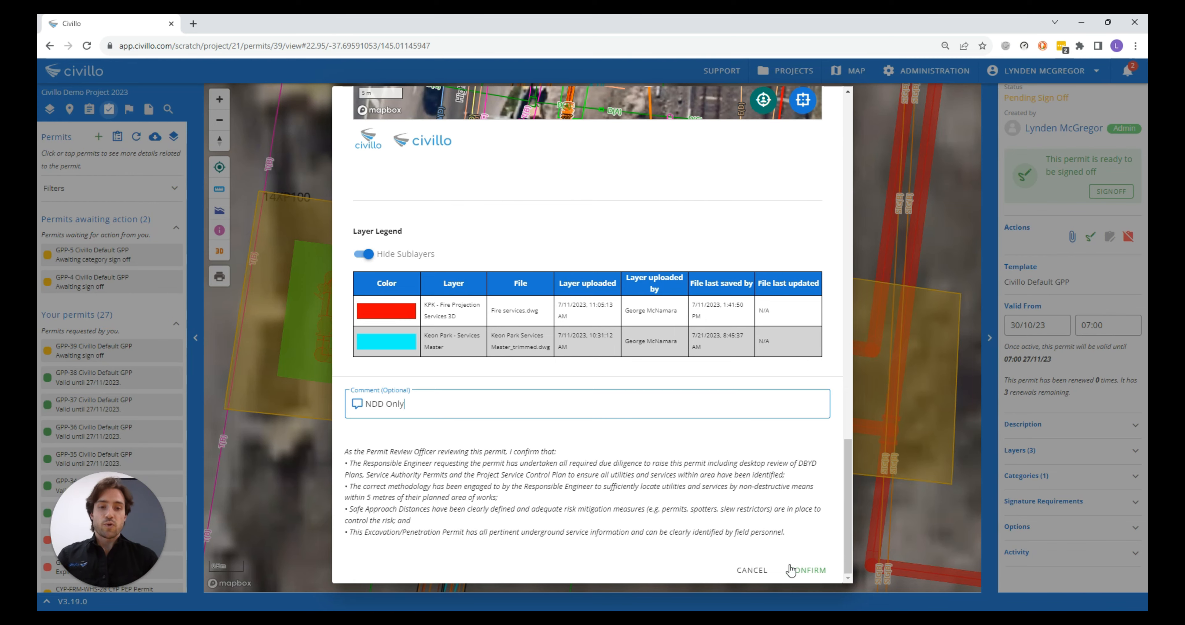
pyautogui.click(800, 570)
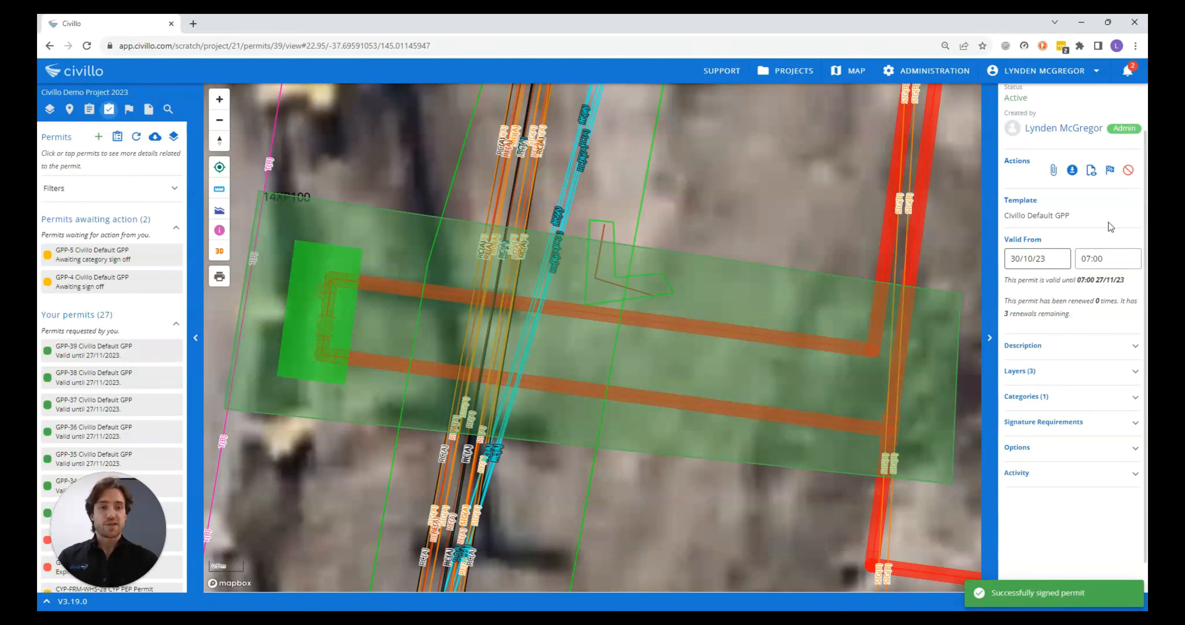
# Open the GPP-39 permit document, inspect the permit area on its map, and hide sublayers in the layer legend
pyautogui.click(1091, 169)
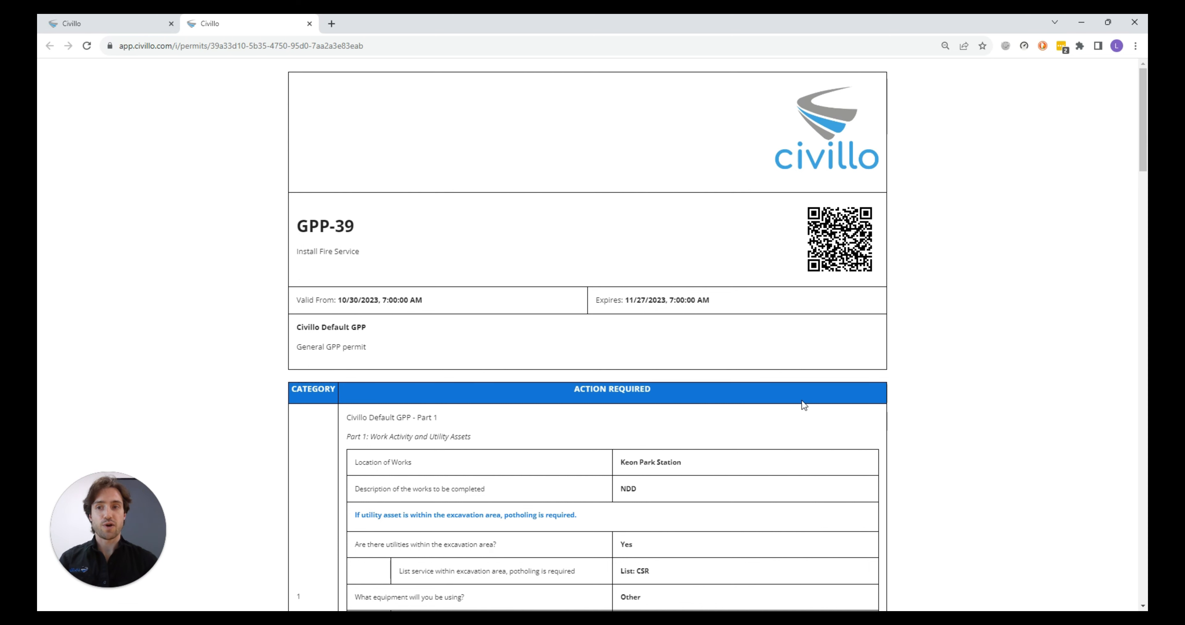
pyautogui.scroll(-6, 915, 398)
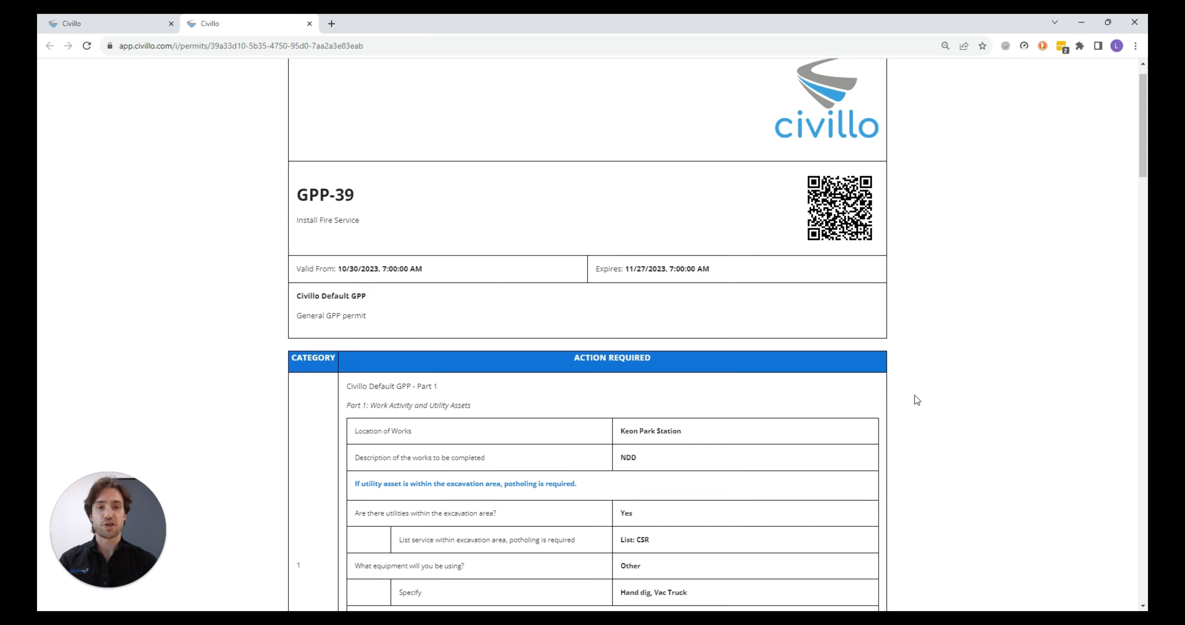
pyautogui.scroll(-8, 914, 395)
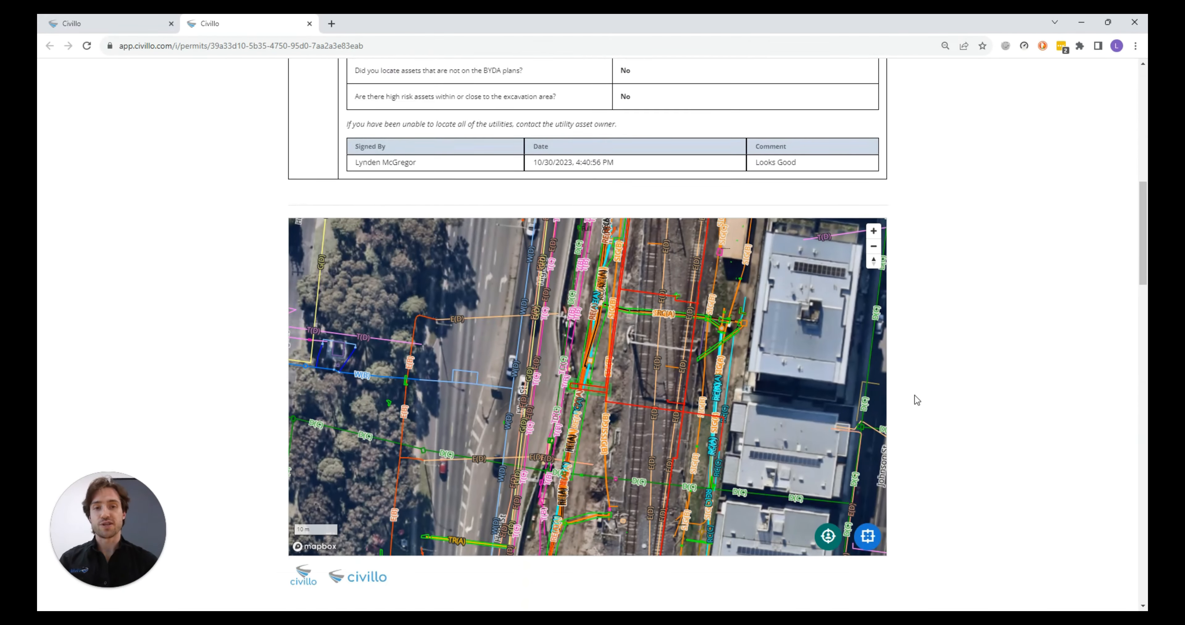
pyautogui.scroll(5, 577, 306)
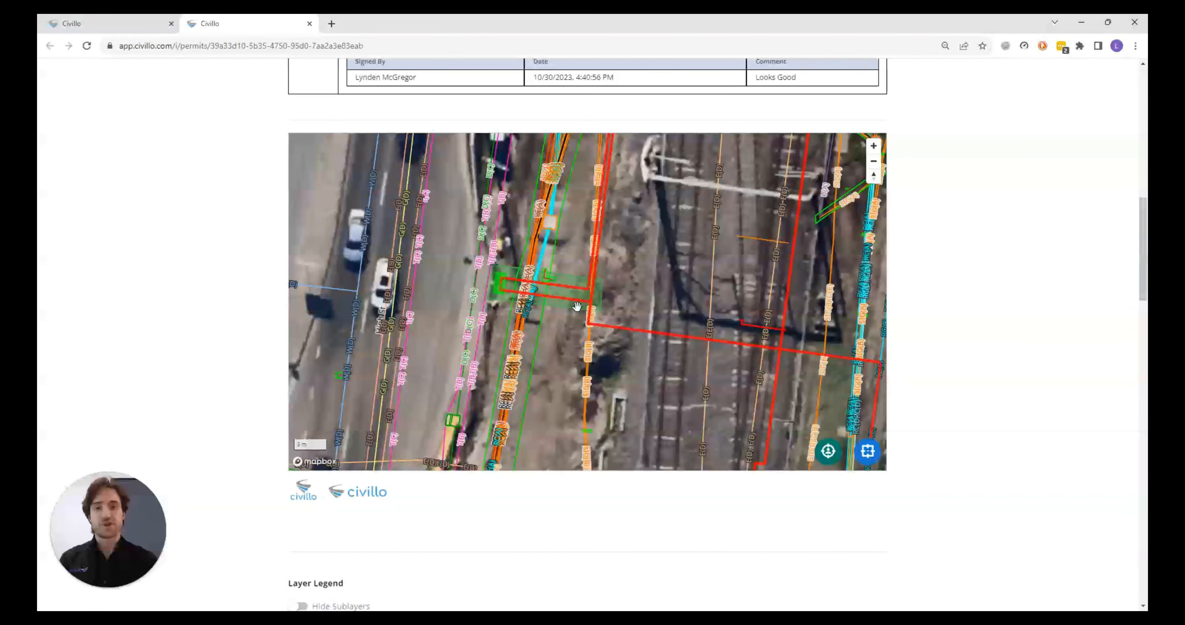
pyautogui.click(350, 604)
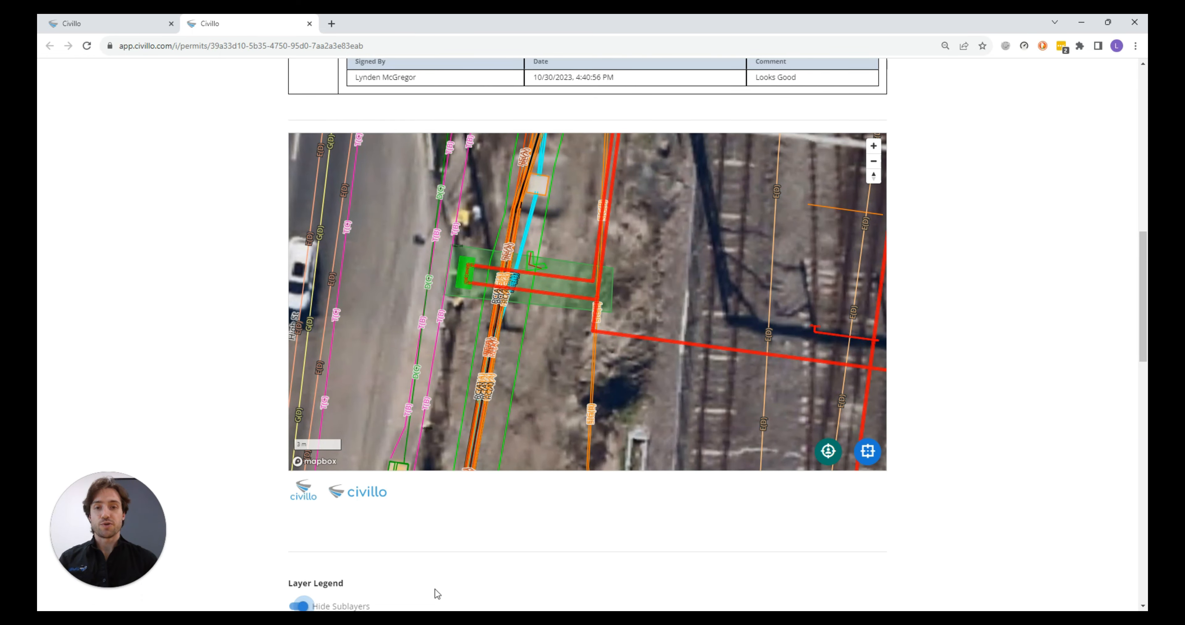
# Sign the permit's acceptance with the signer's name, the comment "Civillo" and a drawn signature
pyautogui.scroll(-12, 962, 381)
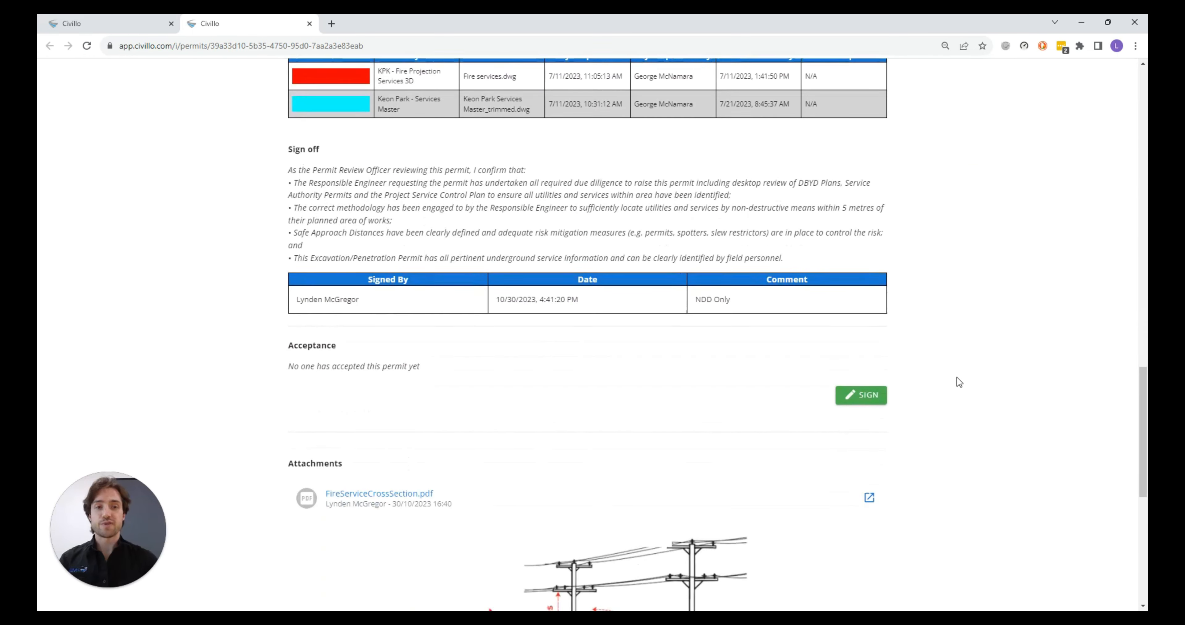
pyautogui.scroll(-1, 860, 345)
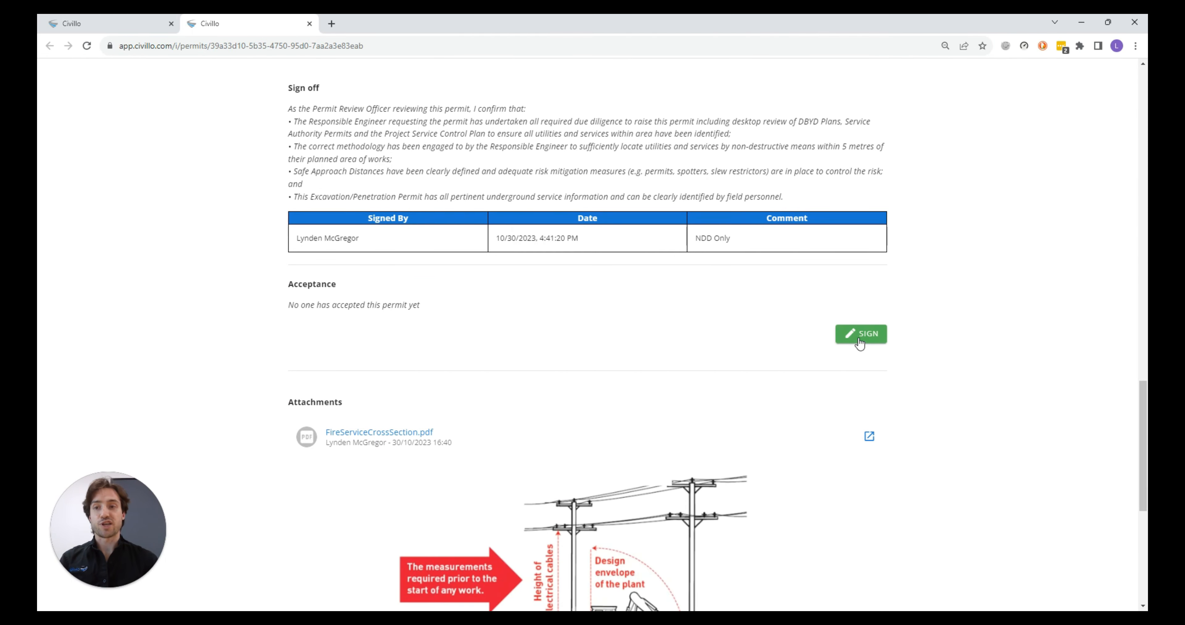
pyautogui.click(860, 333)
pyautogui.click(510, 248)
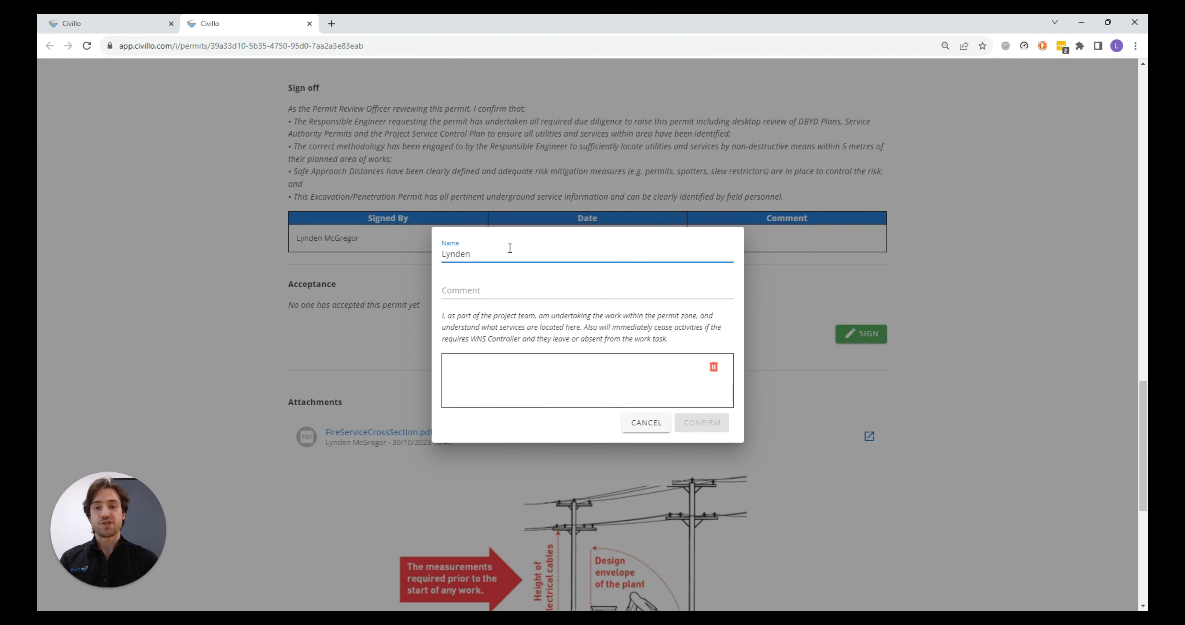
pyautogui.click(612, 294)
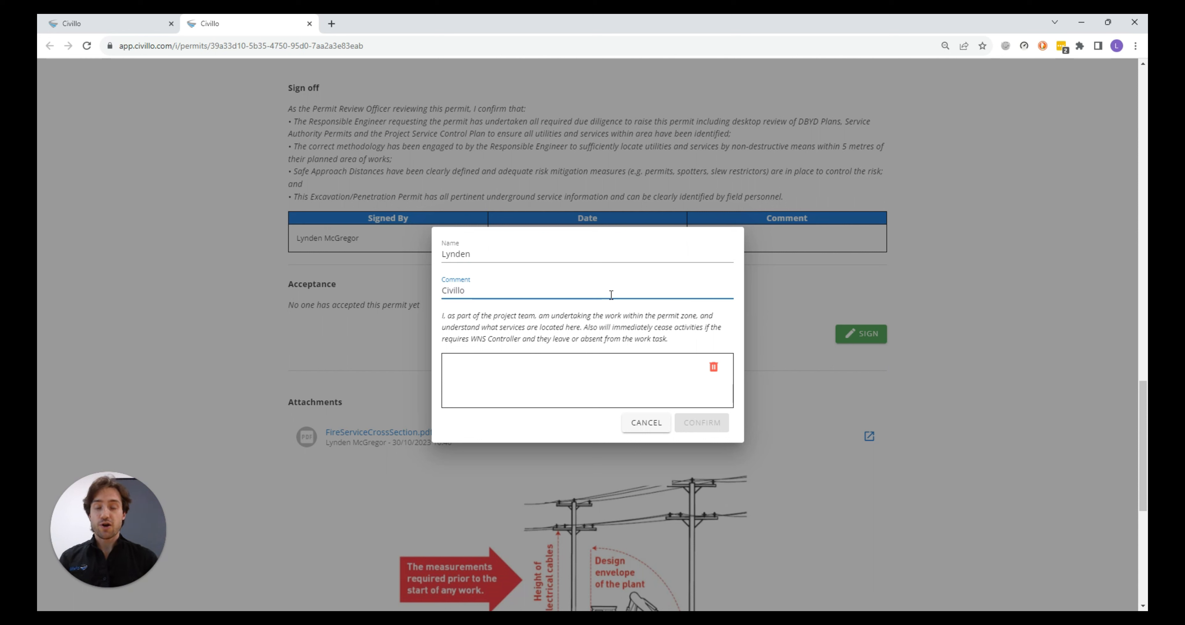
pyautogui.moveTo(482, 389); pyautogui.dragTo(504, 379)
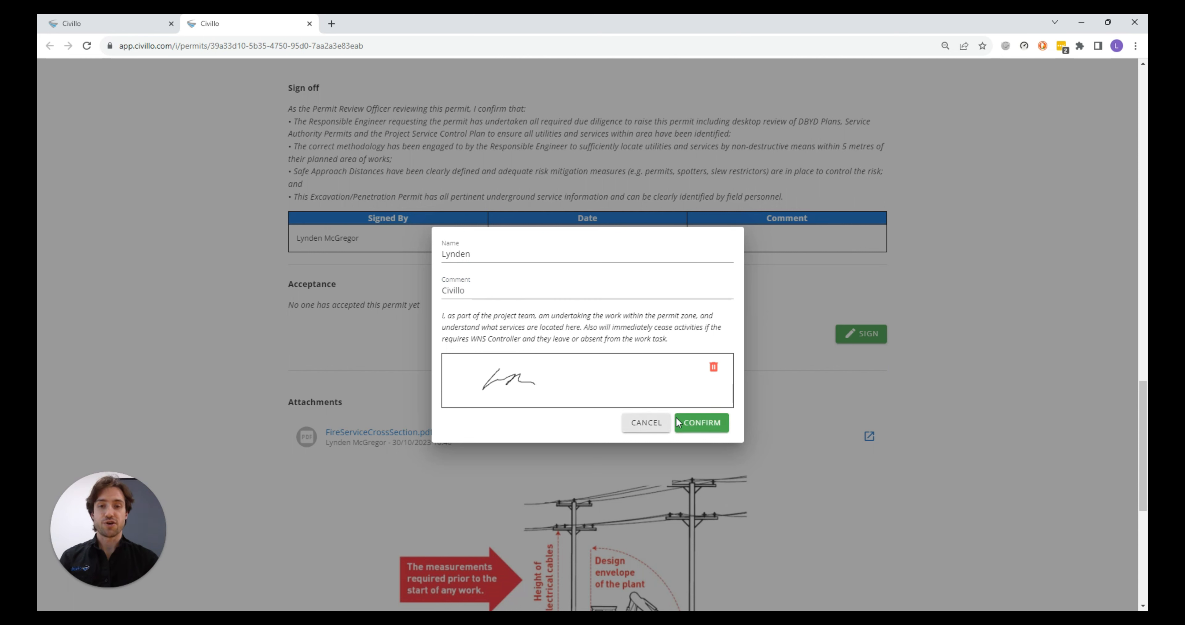
pyautogui.click(688, 423)
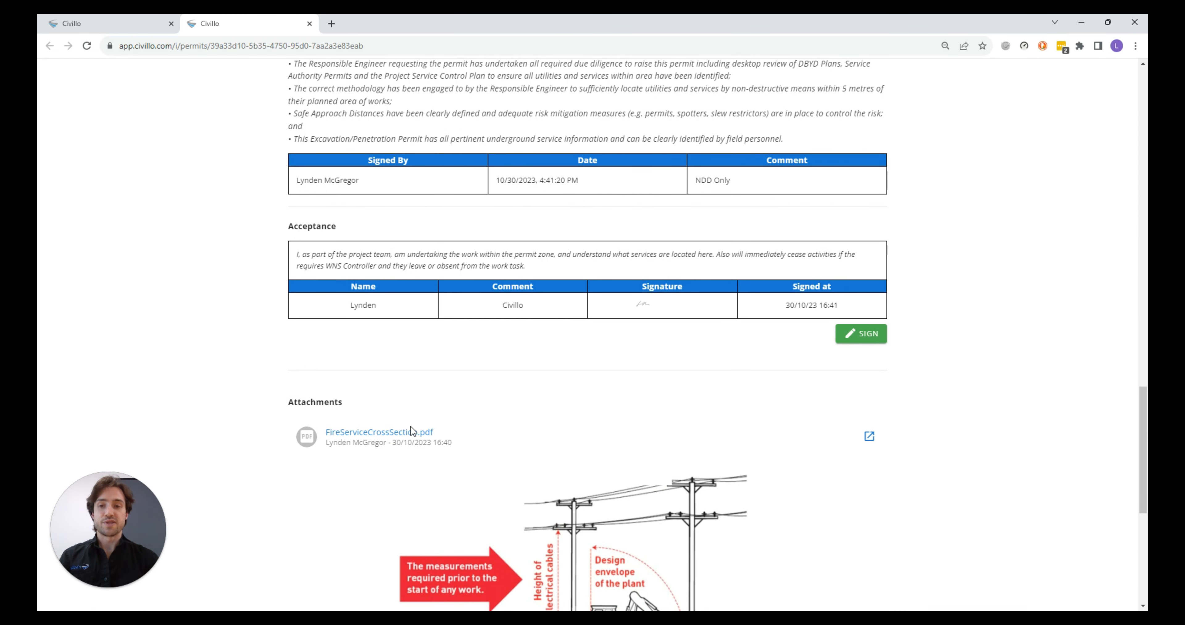
# Open the attached FireServiceCrossSection.pdf and return to the start of the permit document
pyautogui.click(868, 437)
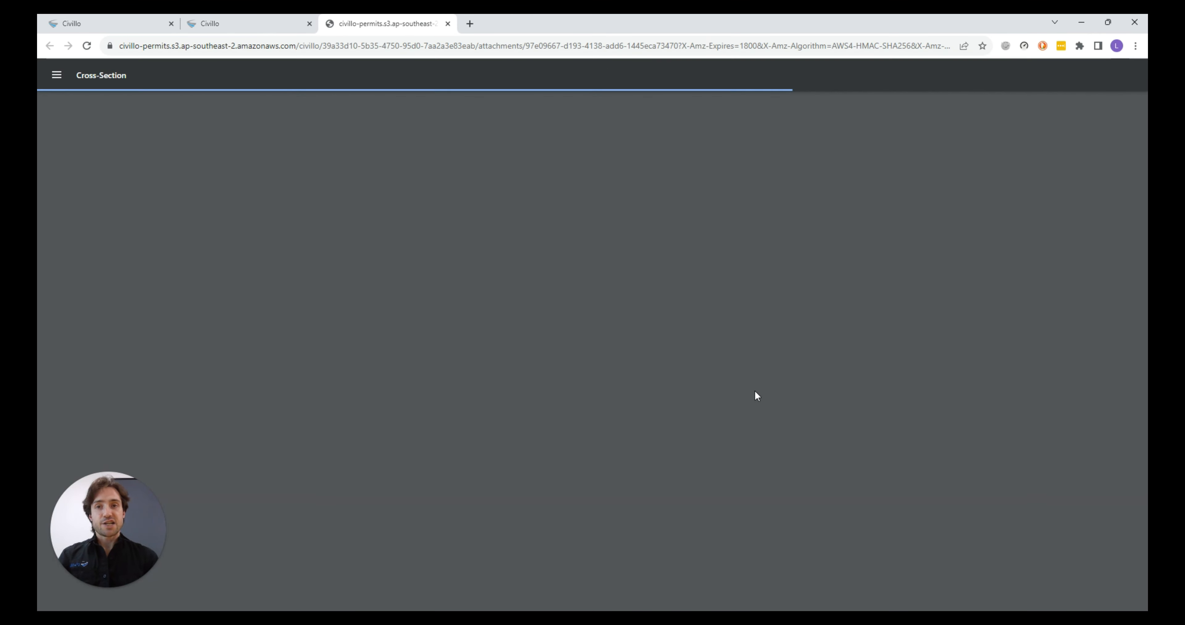
pyautogui.click(263, 25)
pyautogui.scroll(10, 667, 265)
pyautogui.scroll(10, 935, 344)
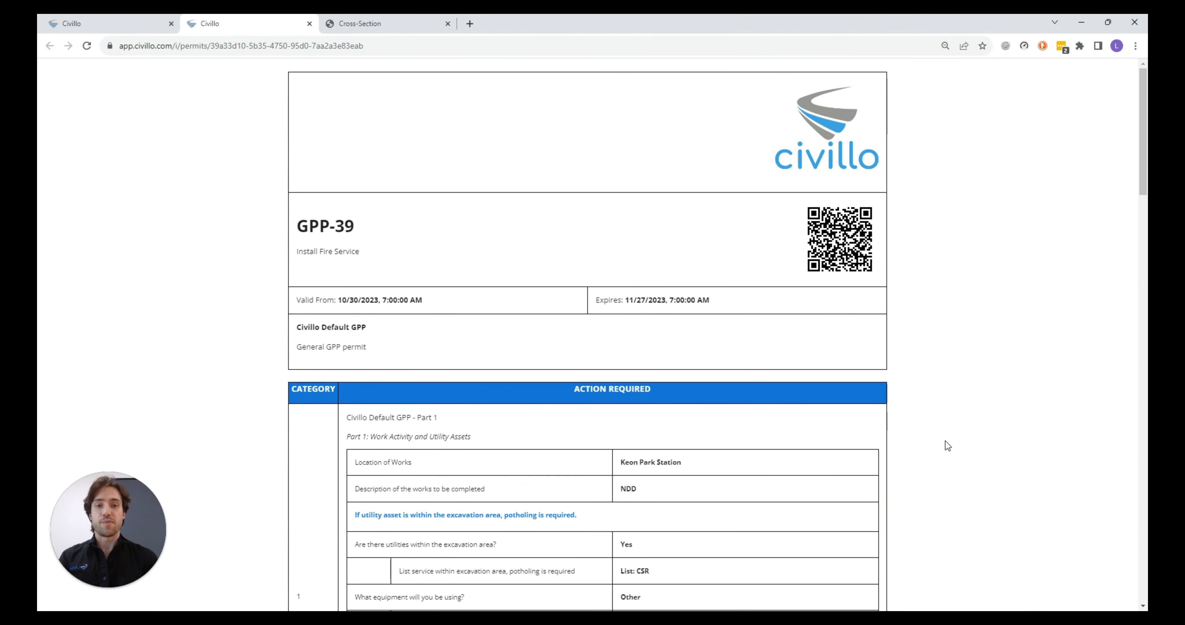
# Return to the project map, open the permit register and display all rows to examine the full permit list
pyautogui.click(142, 23)
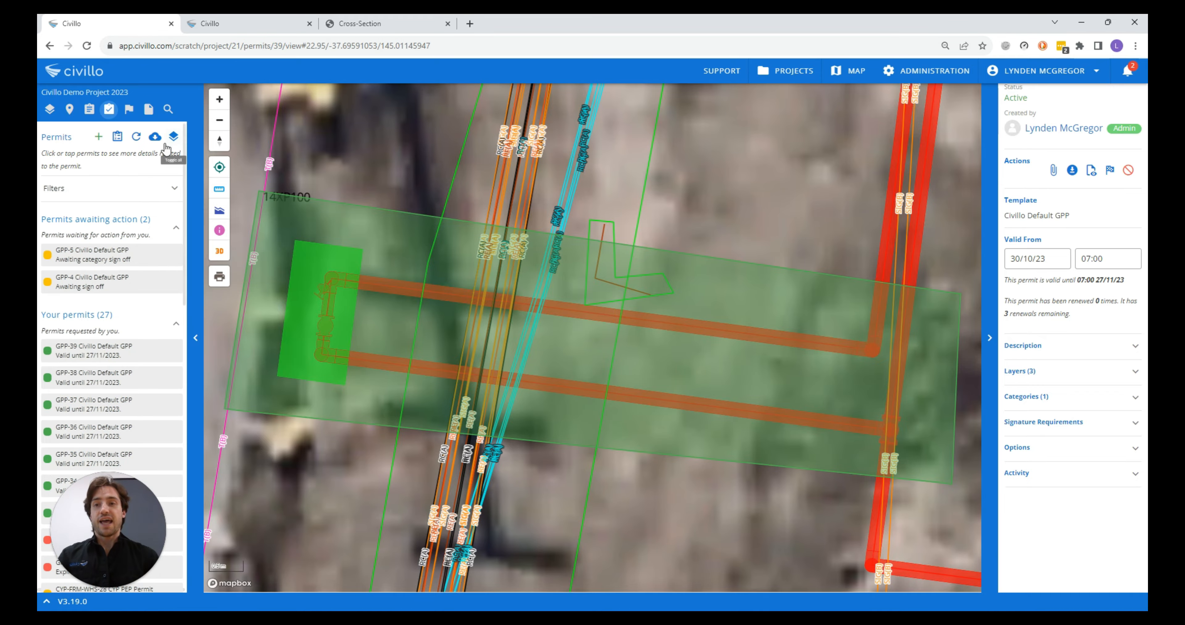
pyautogui.scroll(-10, 688, 365)
pyautogui.scroll(-5, 711, 359)
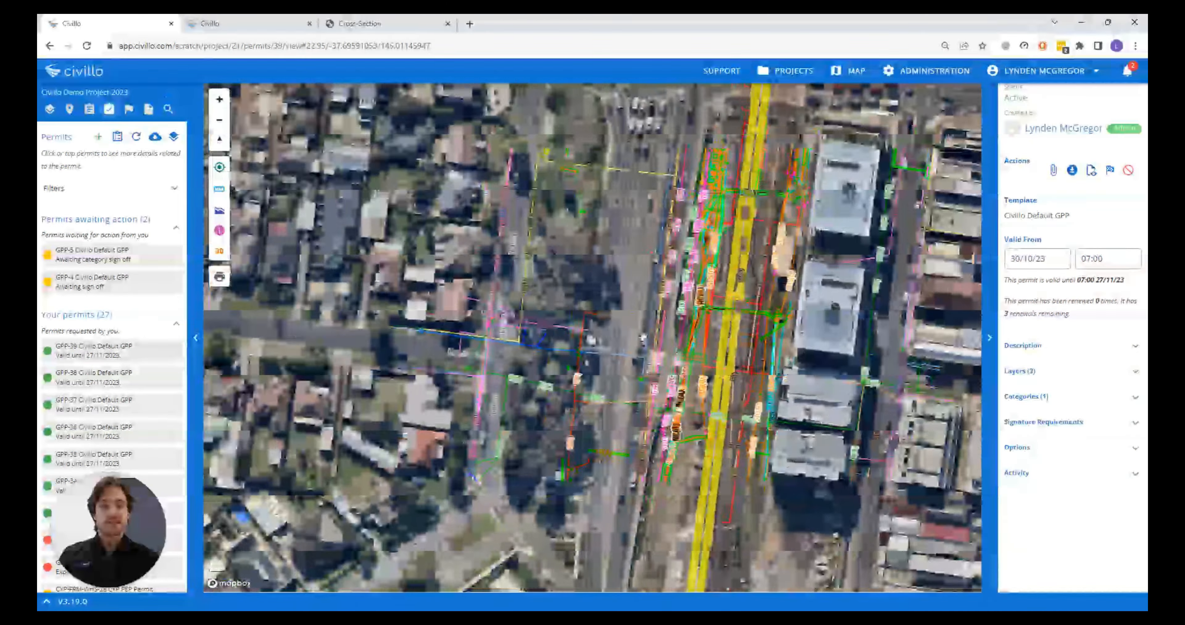
pyautogui.click(118, 137)
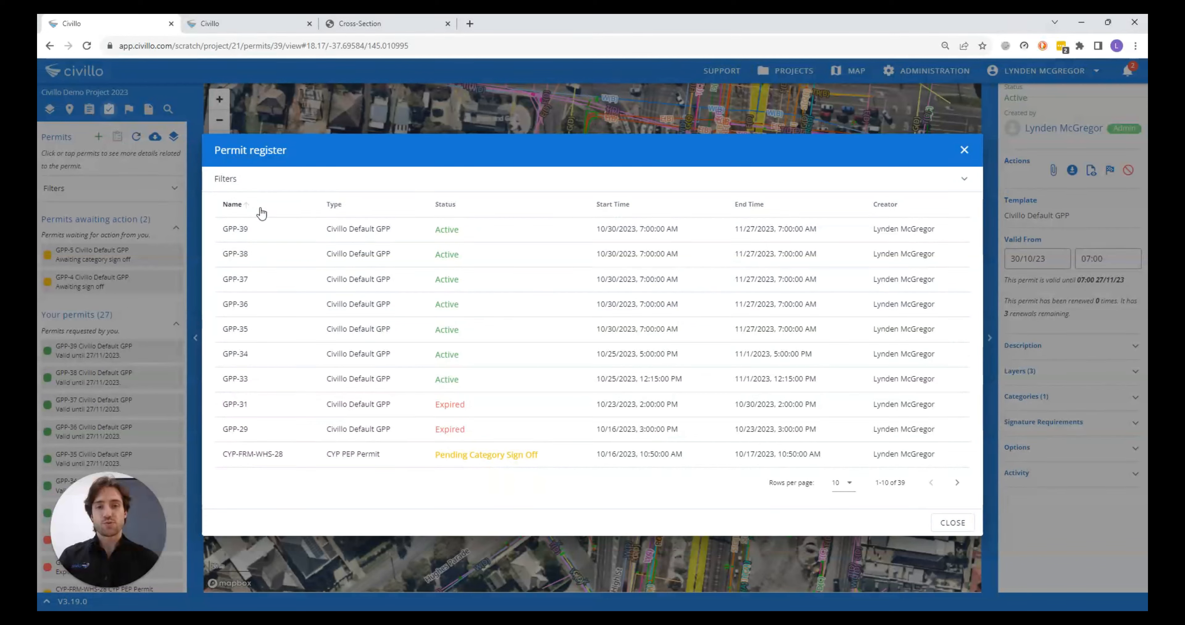
pyautogui.click(846, 483)
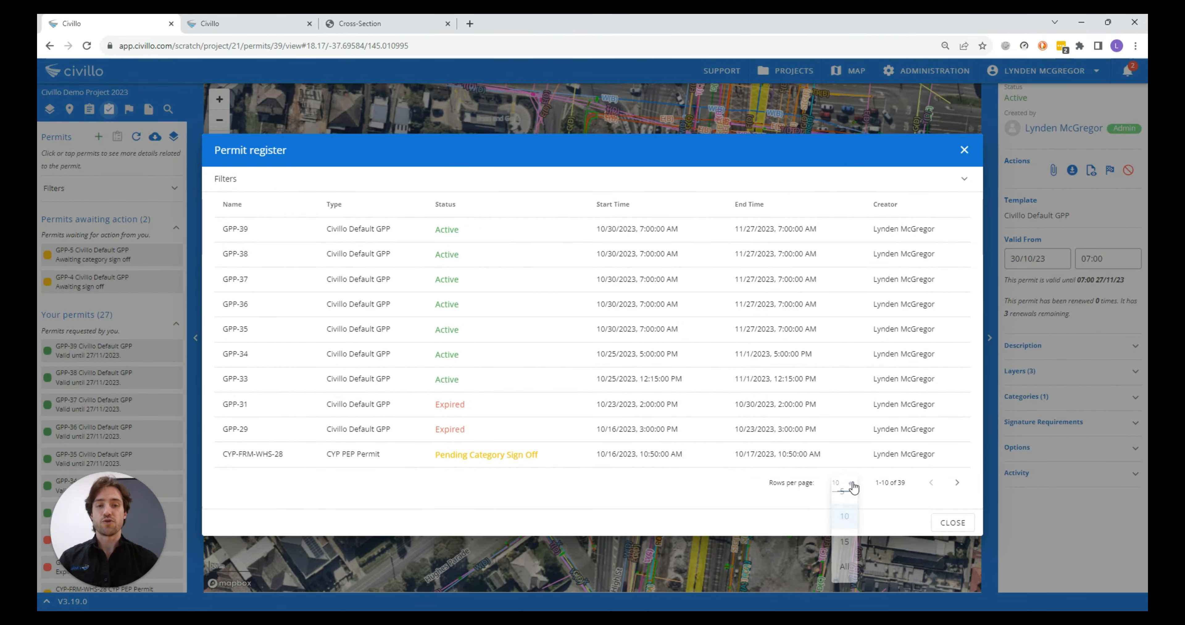
pyautogui.click(844, 566)
pyautogui.scroll(-10, 824, 427)
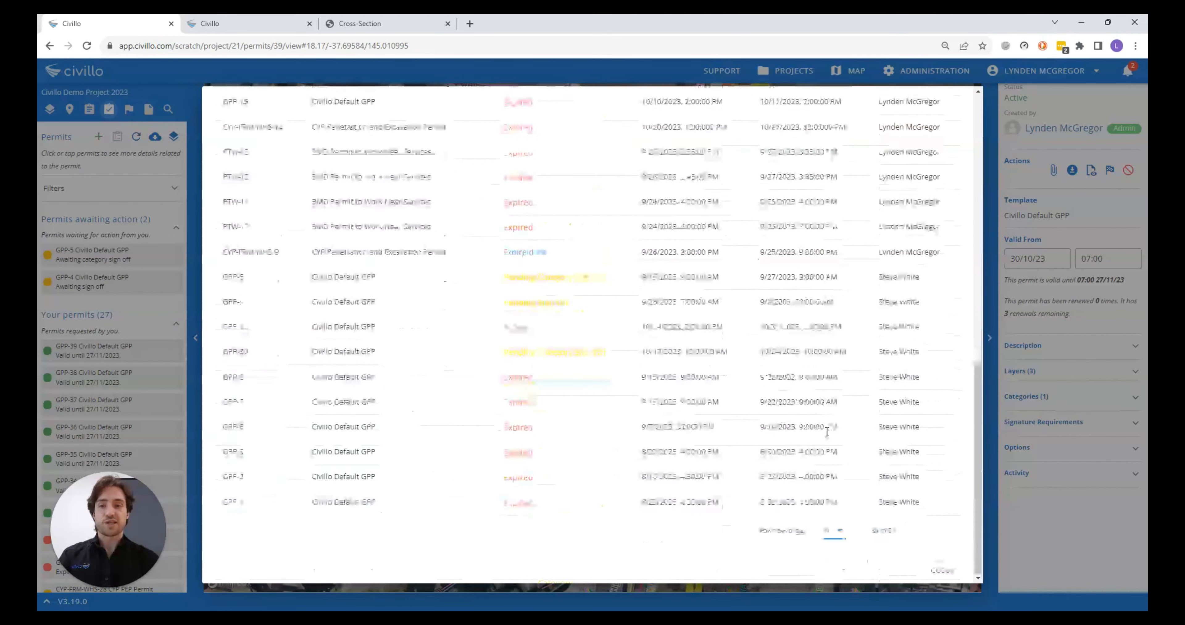
pyautogui.scroll(10, 815, 432)
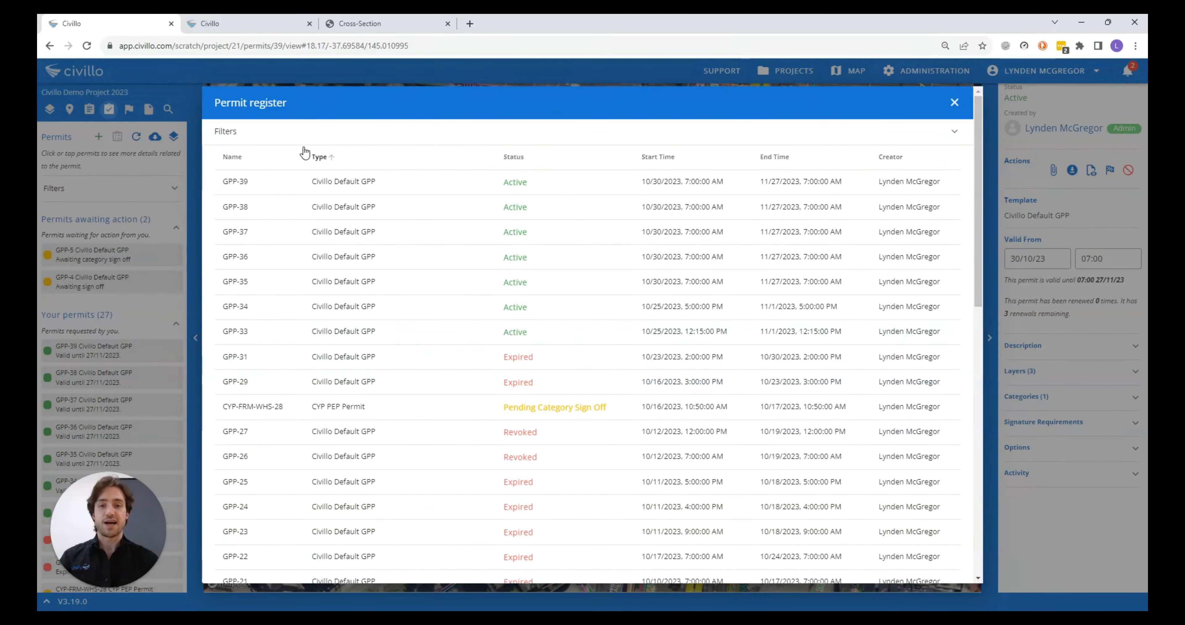
# Expand and collapse the permit register's filters, and close the register
pyautogui.click(287, 142)
pyautogui.click(286, 144)
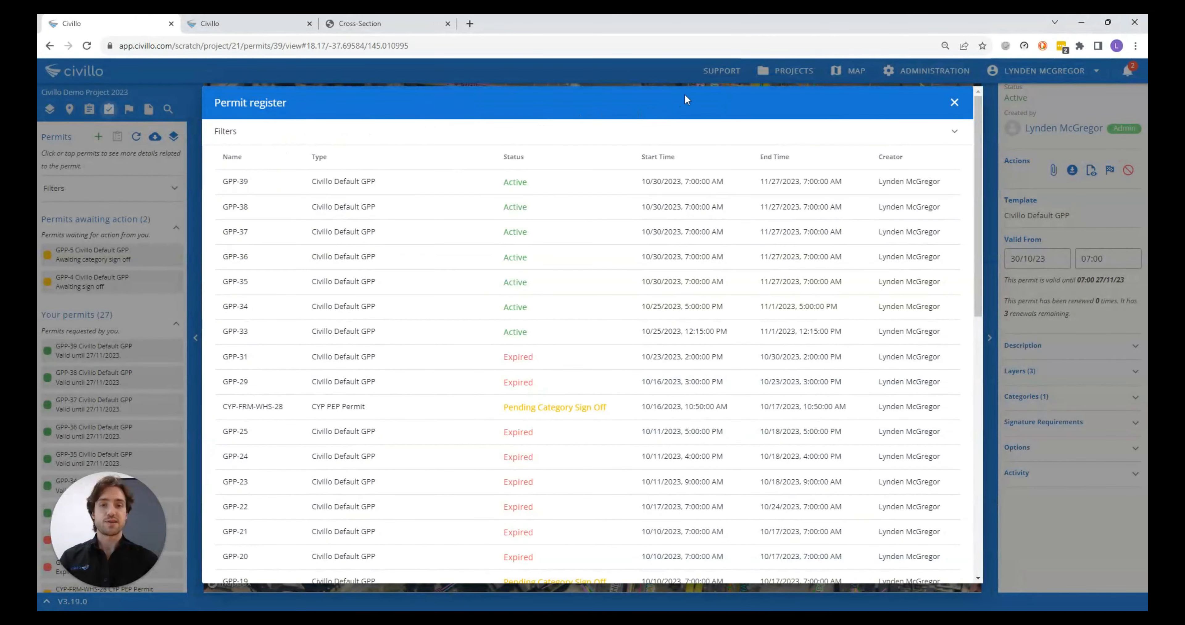
pyautogui.click(953, 102)
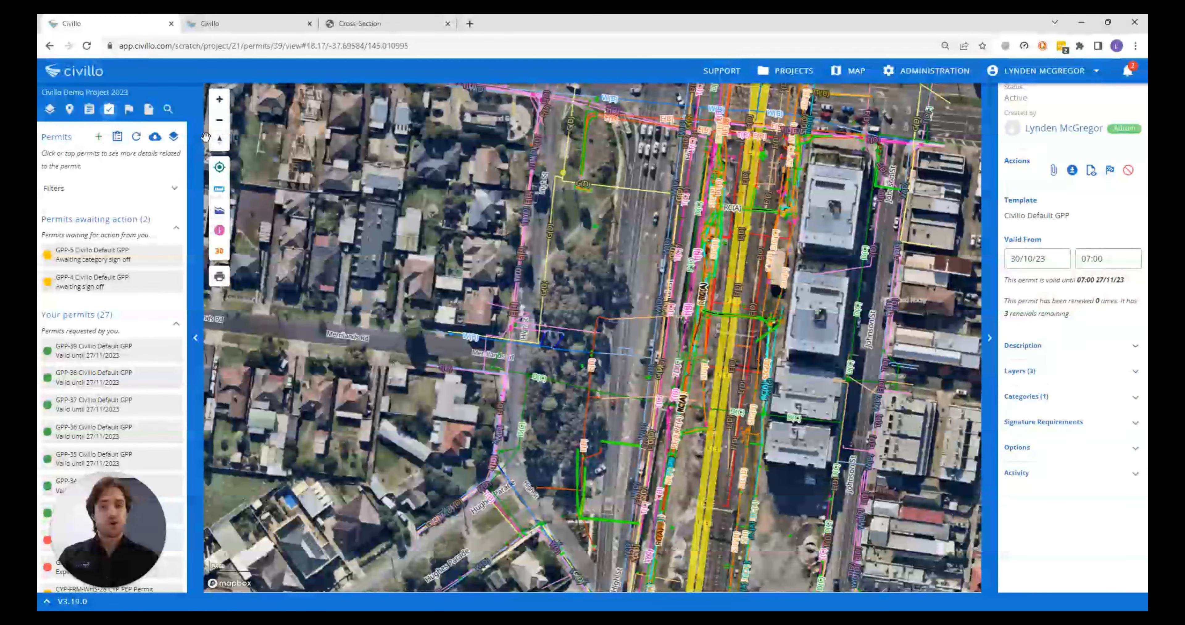
# Show all permits on the map, and filter out and restore the Changes Requested and Expired statuses
pyautogui.click(178, 138)
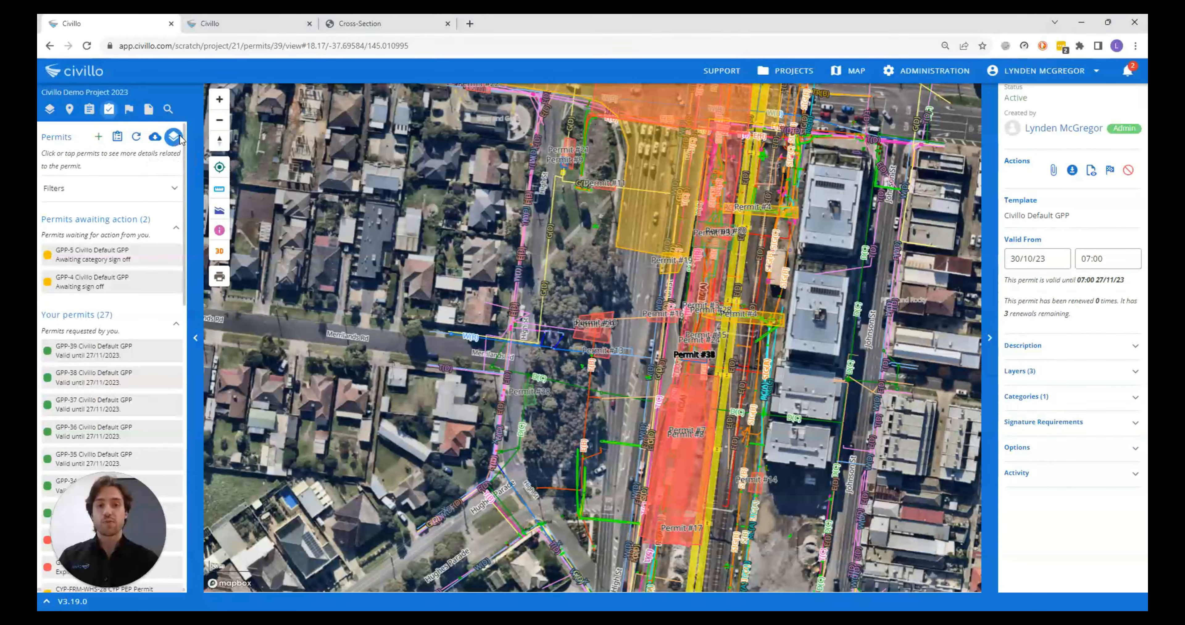
pyautogui.click(121, 187)
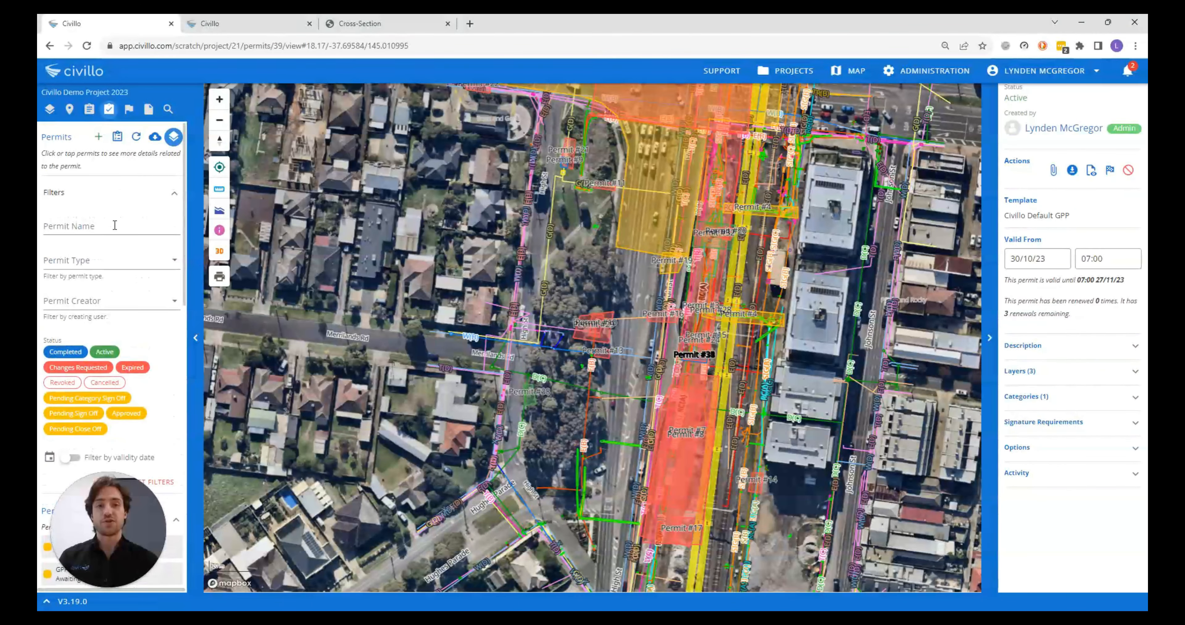
pyautogui.click(132, 369)
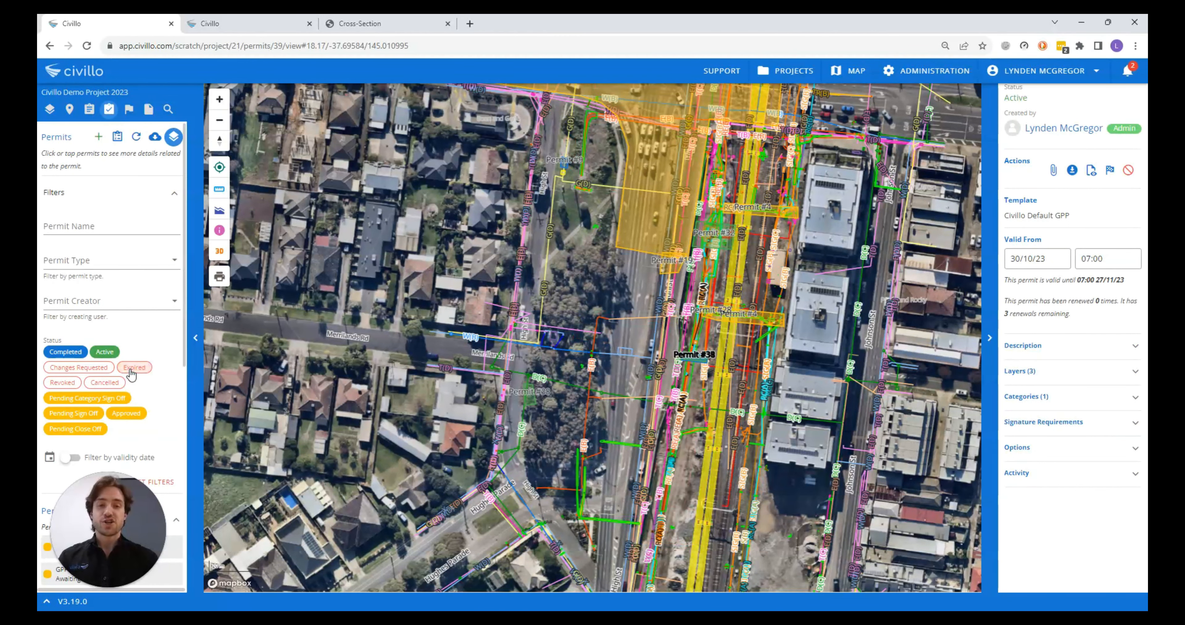
pyautogui.click(87, 368)
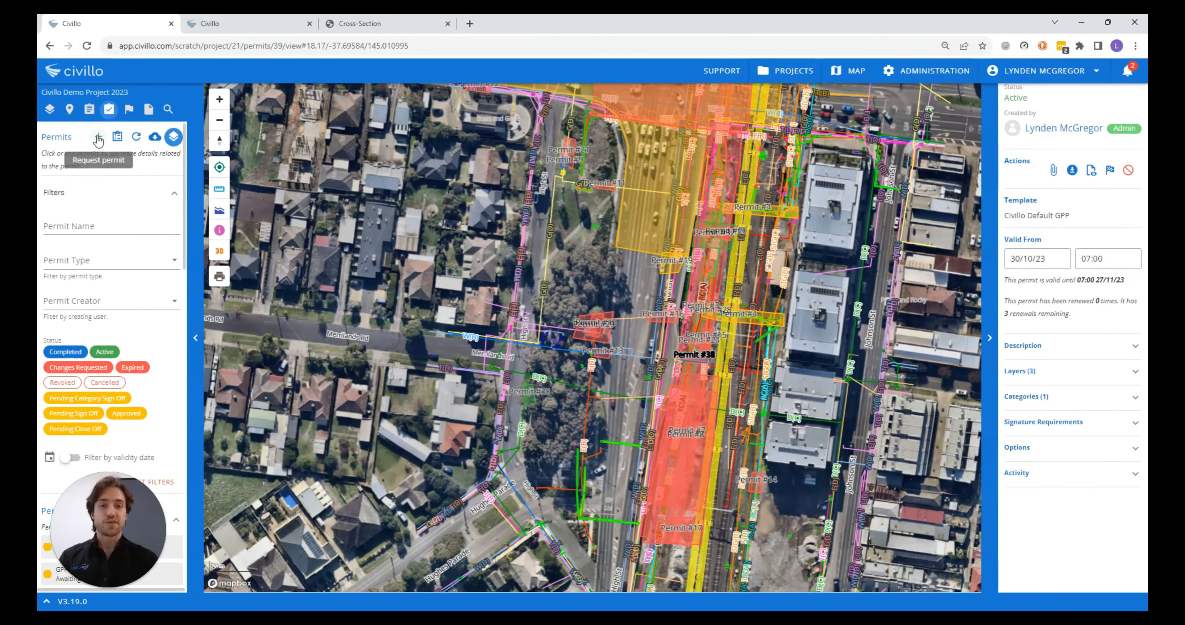
pyautogui.click(166, 197)
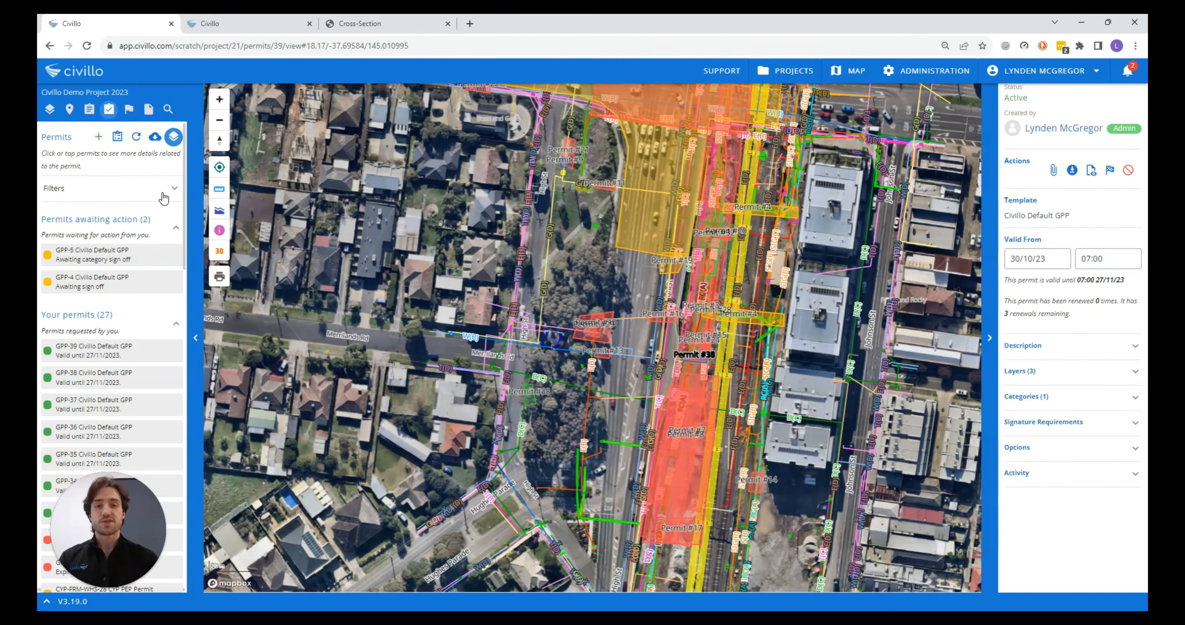
# View the download formats offered for the permit list, and hide the permit areas on the map
pyautogui.click(154, 140)
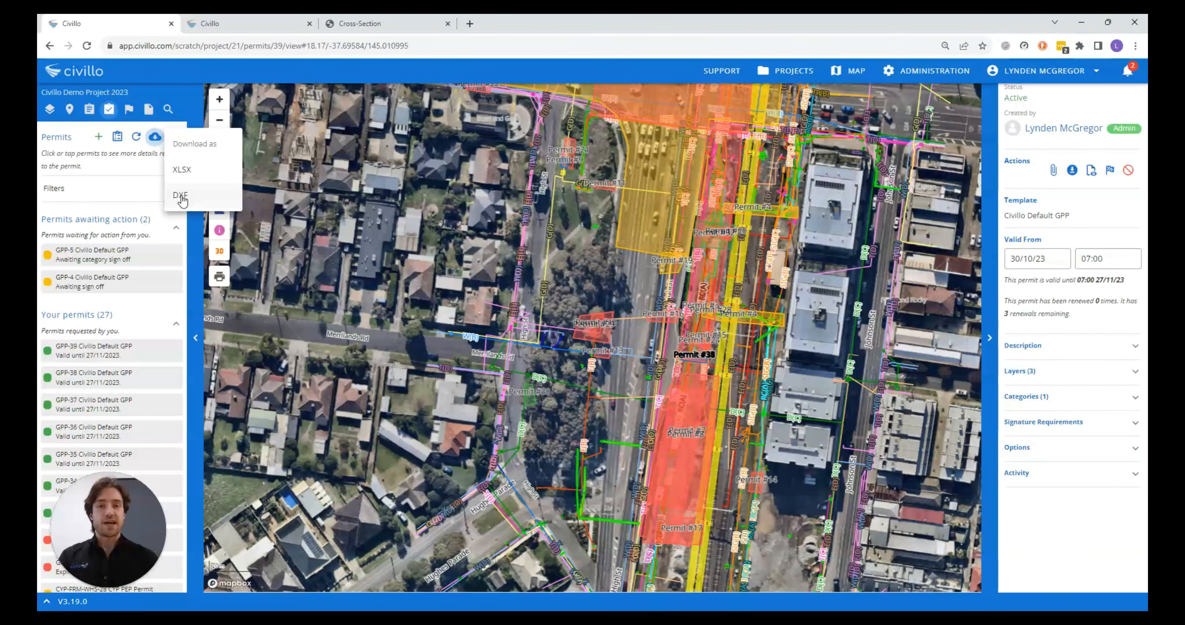
pyautogui.click(139, 177)
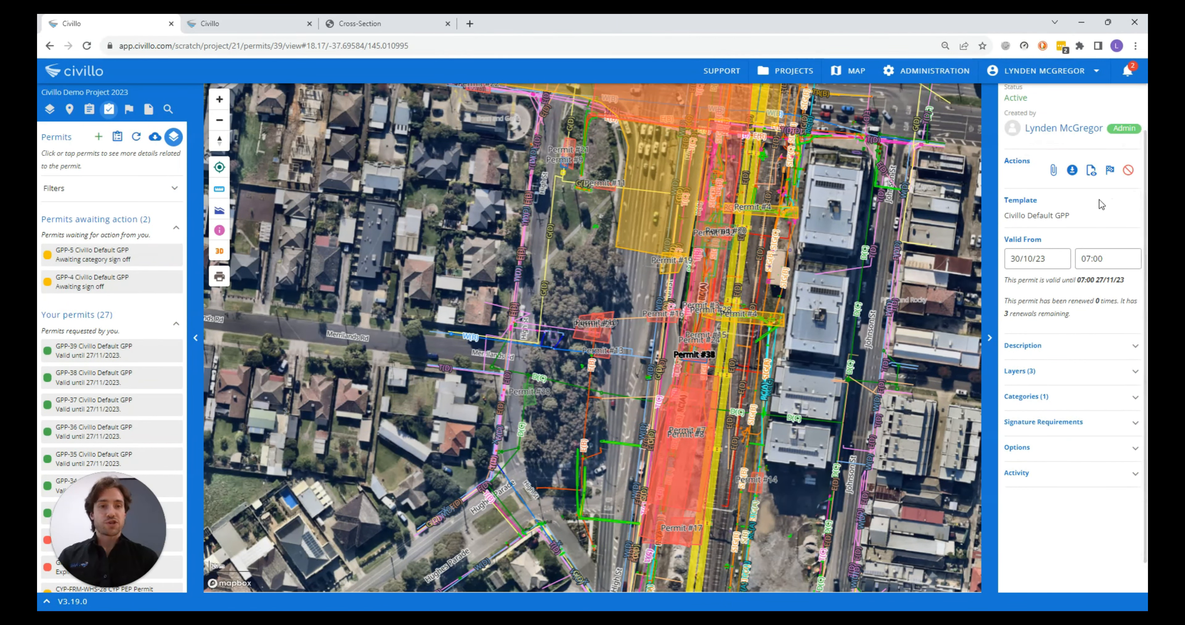
pyautogui.click(173, 136)
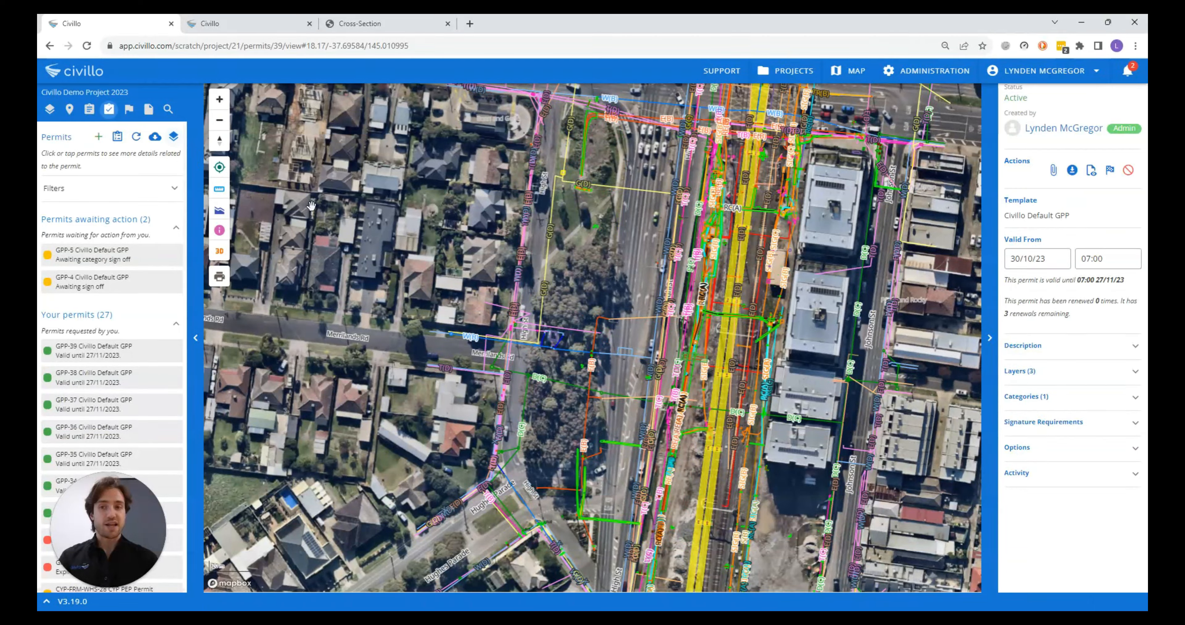
# Locate the GPP-39 permit area on the map and examine the permit's activity history back to its creation
pyautogui.scroll(5, 712, 377)
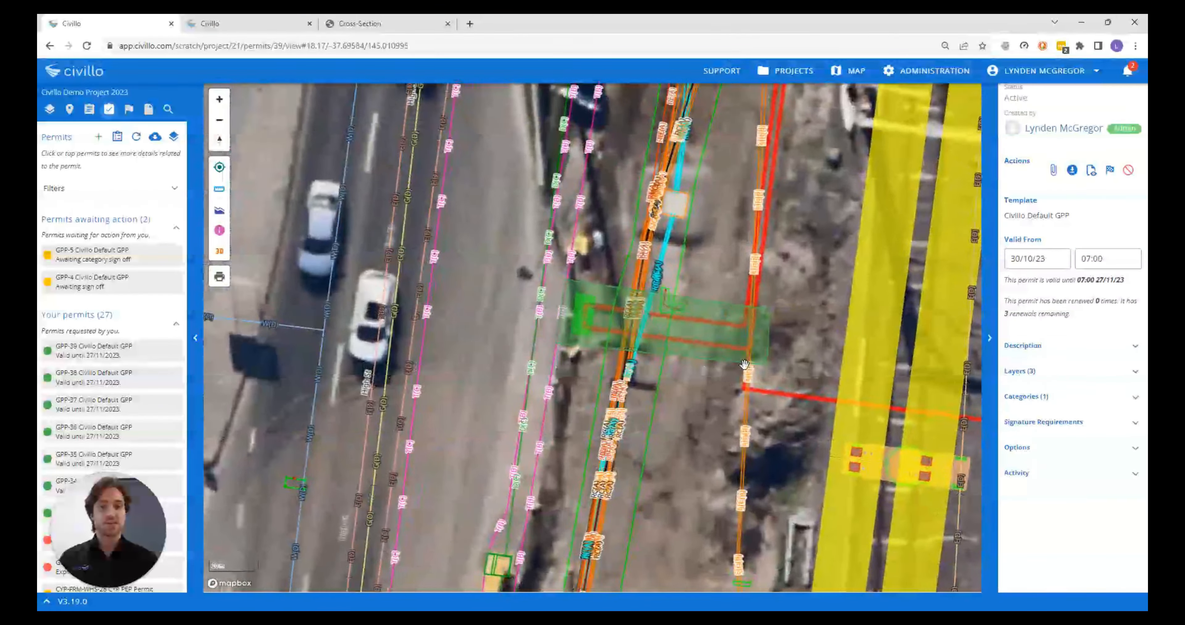
pyautogui.click(1036, 474)
pyautogui.scroll(-5, 1039, 477)
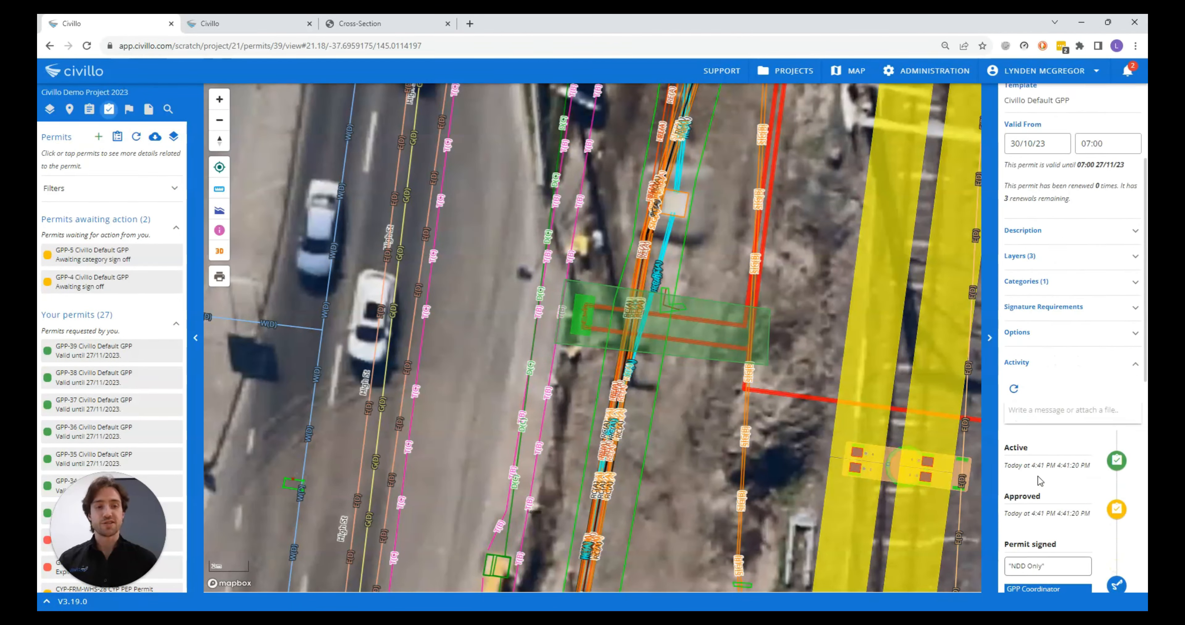
pyautogui.scroll(-4, 1038, 477)
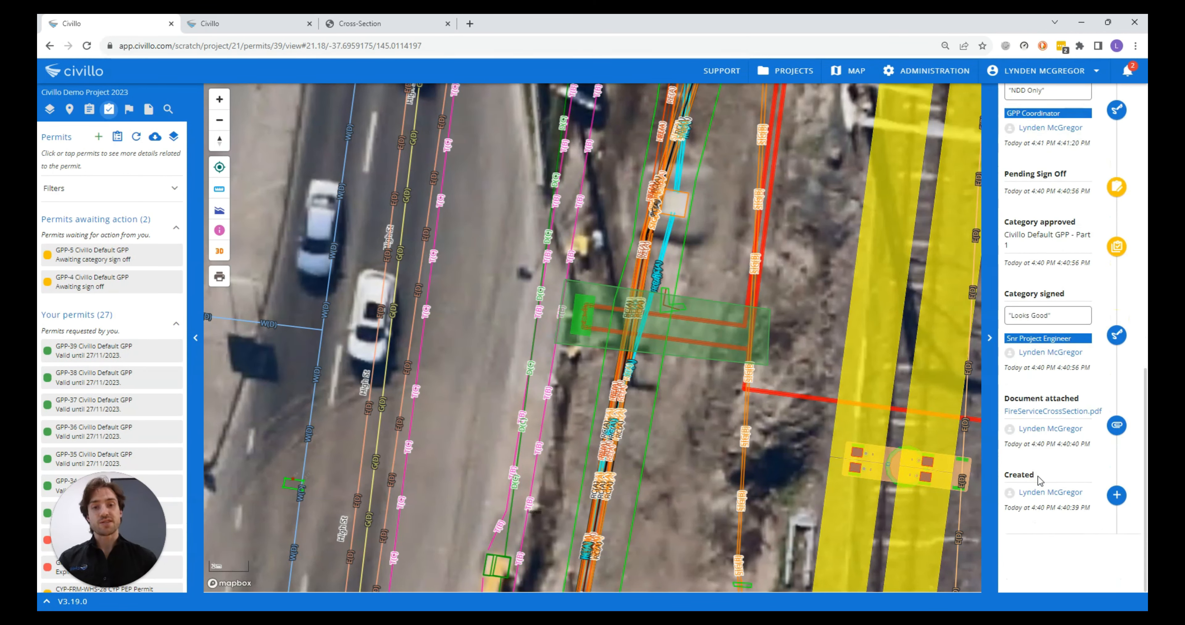
# Expand GPP-39's layers, categories and signature requirements to review the permit's details
pyautogui.scroll(9, 1039, 478)
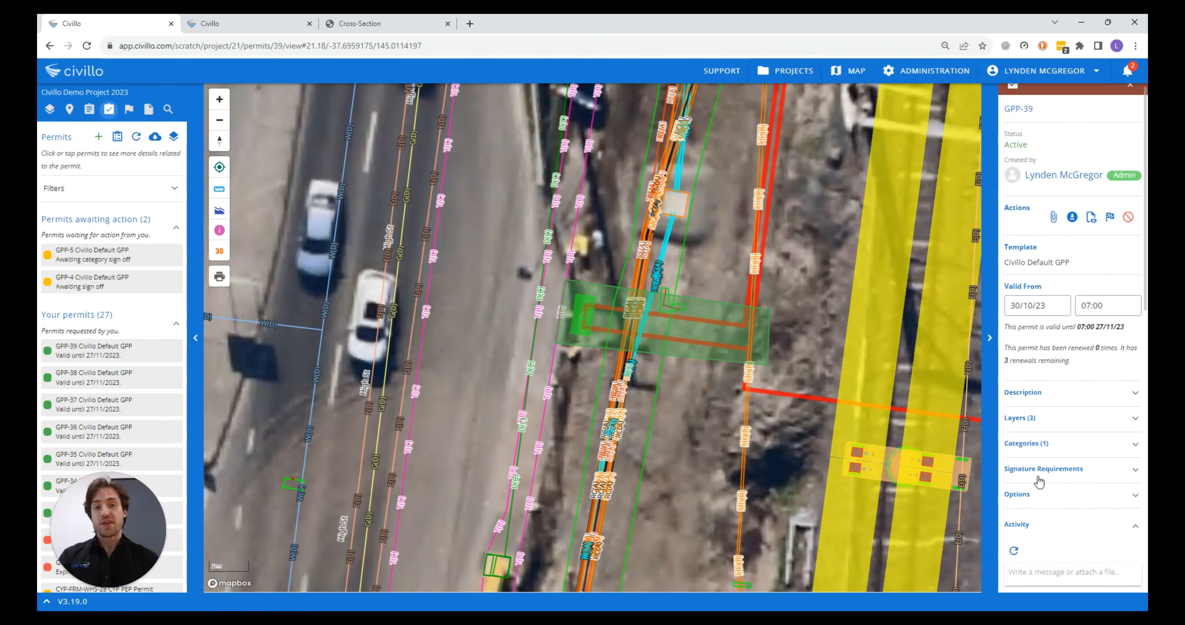
pyautogui.click(1034, 430)
pyautogui.scroll(-3, 1034, 433)
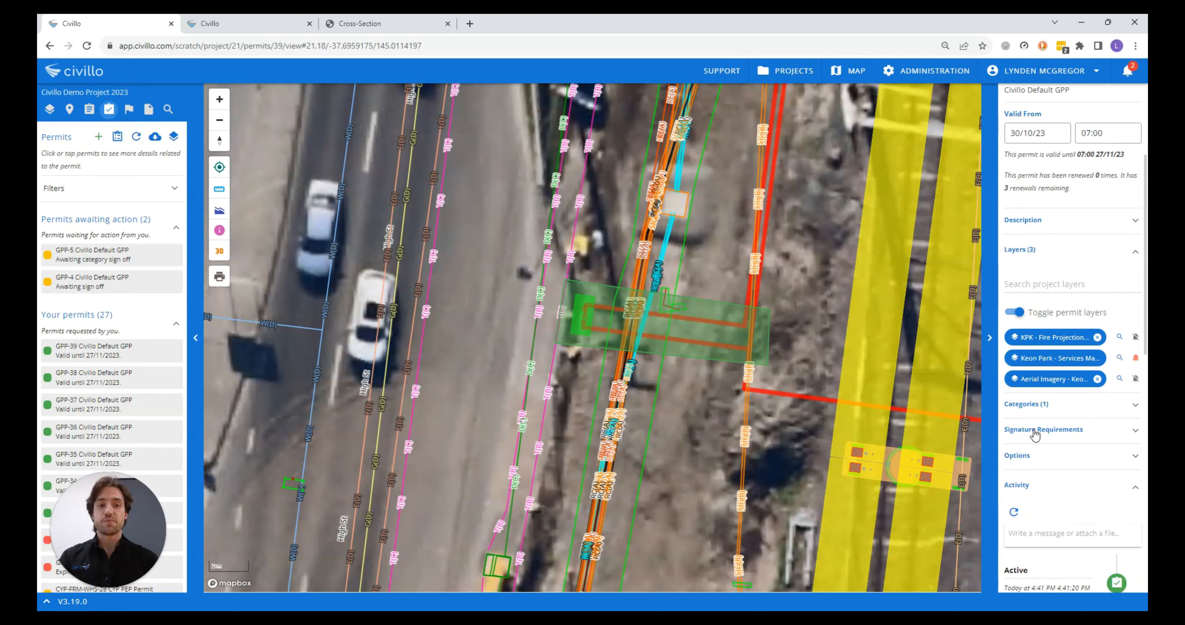
pyautogui.click(1035, 415)
pyautogui.click(1035, 416)
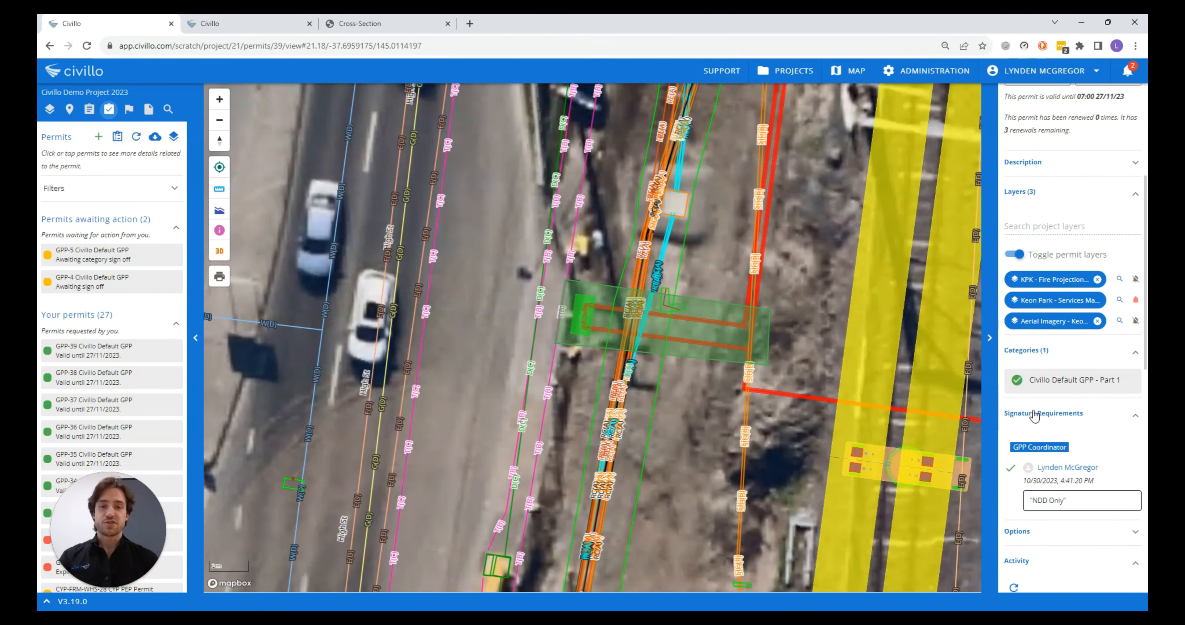
pyautogui.scroll(-3, 1035, 416)
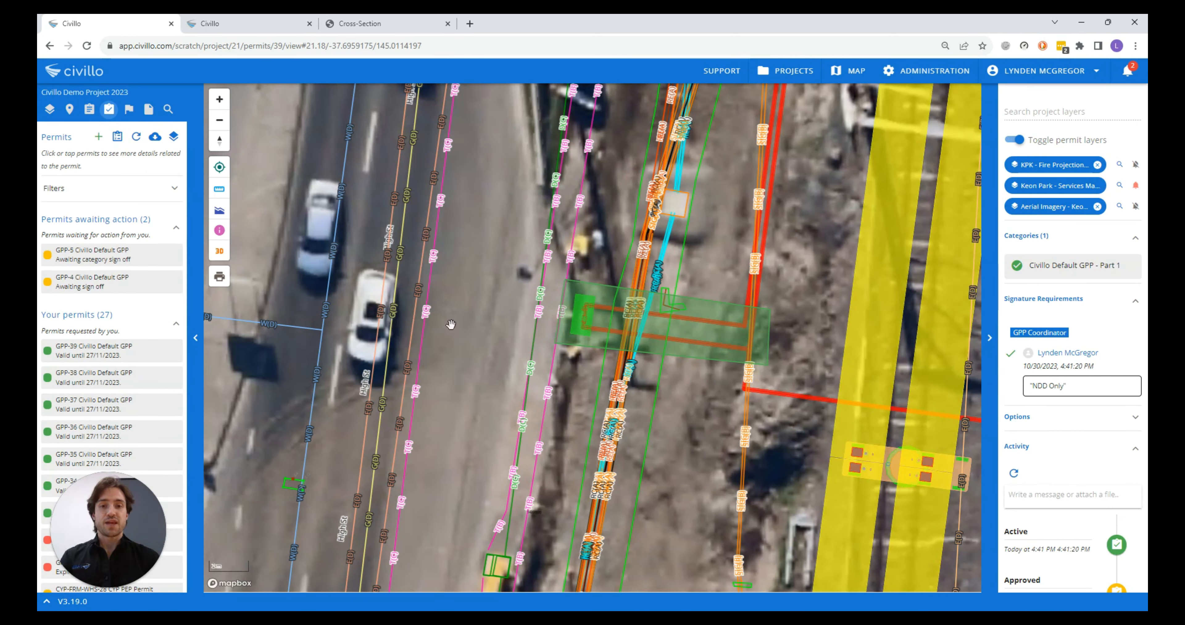
pyautogui.scroll(4, 1095, 391)
pyautogui.scroll(3, 1097, 393)
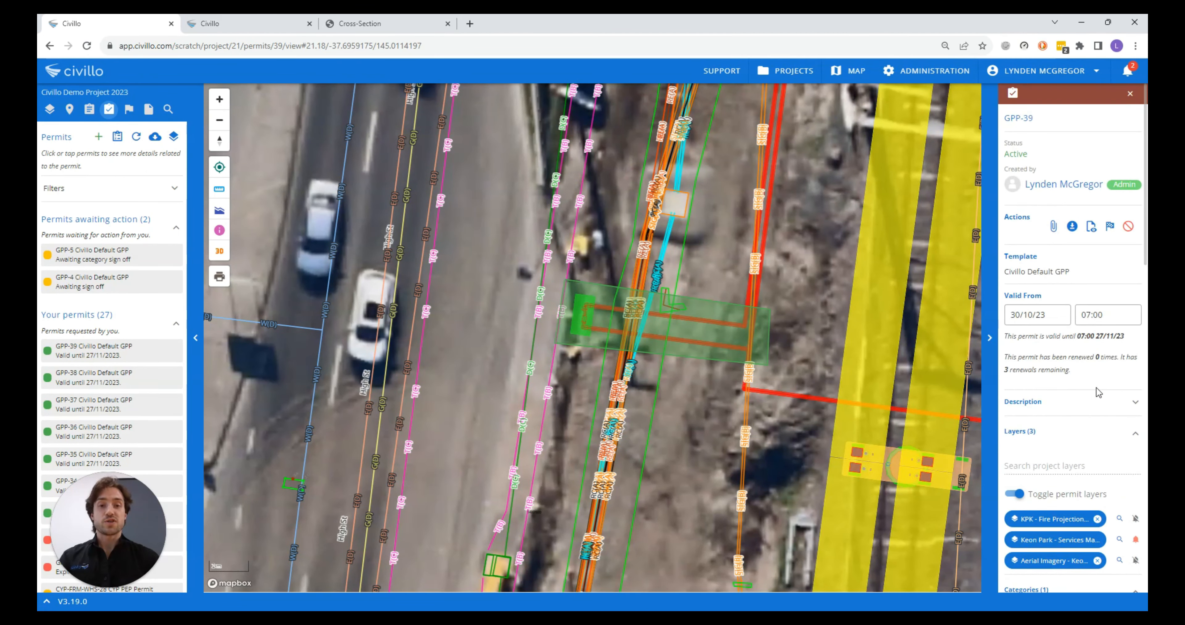